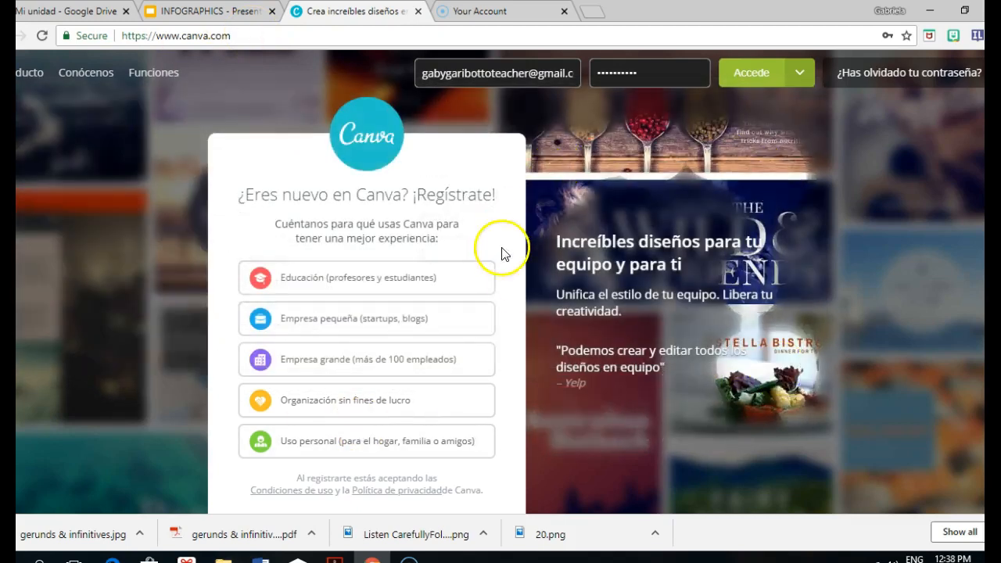
Step: Show the sign-up options for education, and log in with the saved account details instead
click(462, 283)
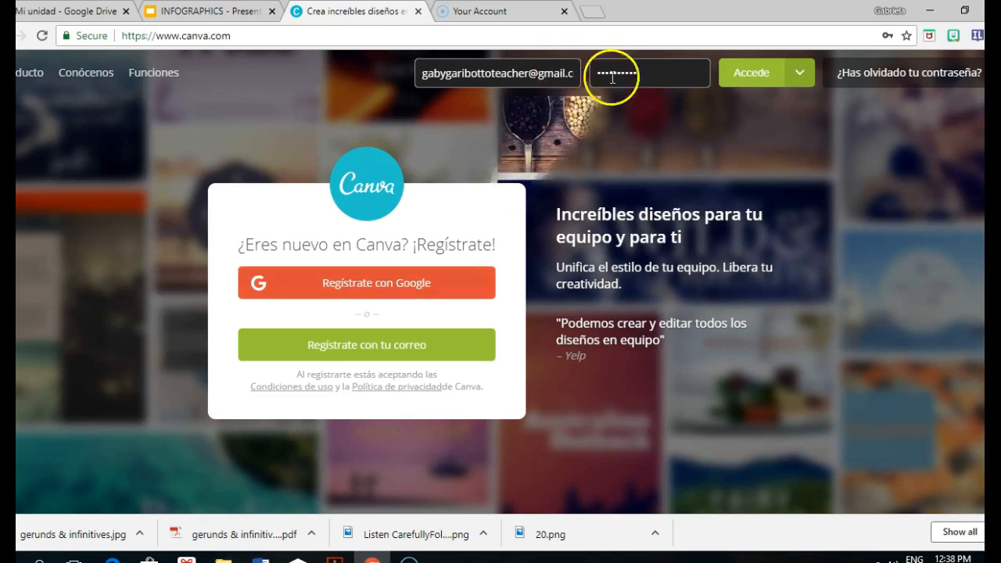
click(755, 83)
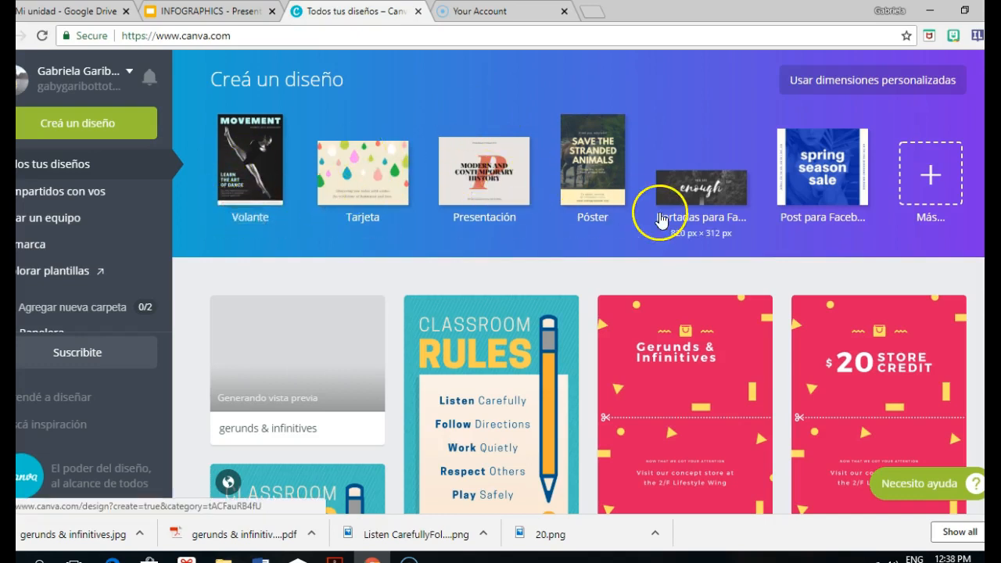
Step: Create a new poster design and apply the free Classroom Rules layout to its page
click(606, 198)
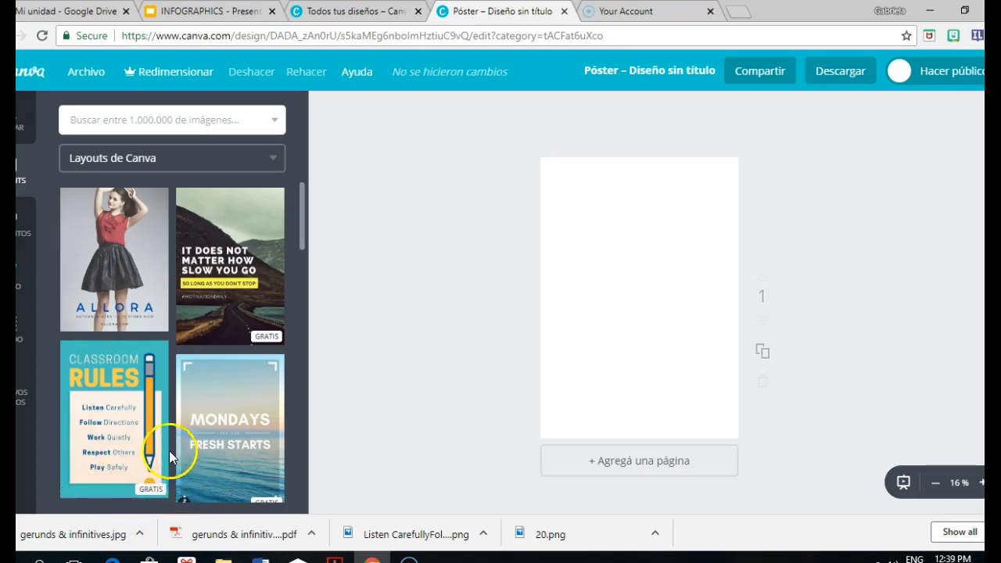
click(131, 427)
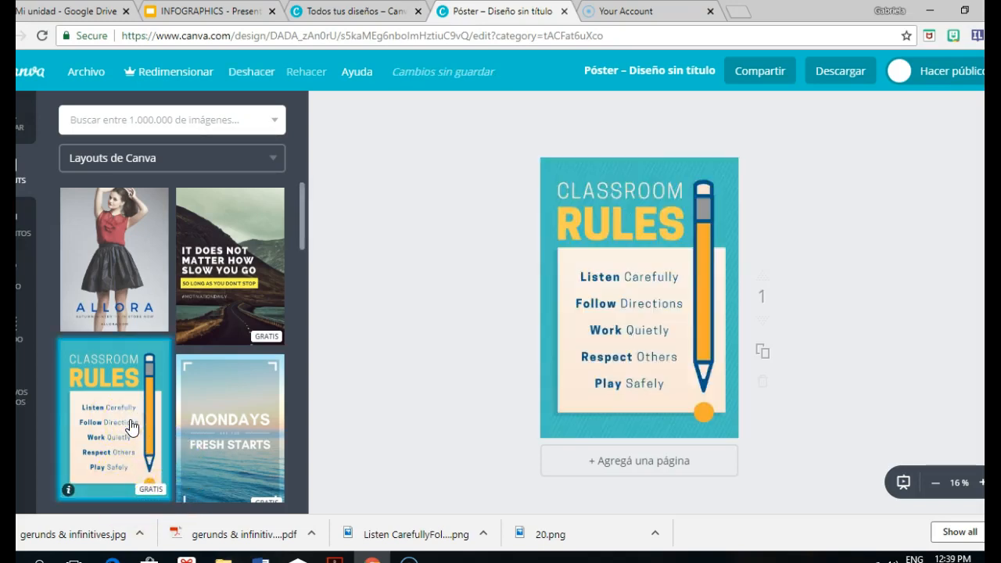
Step: Replace the word RULES in the poster heading with GERUNDS & INFINITIVES
click(580, 230)
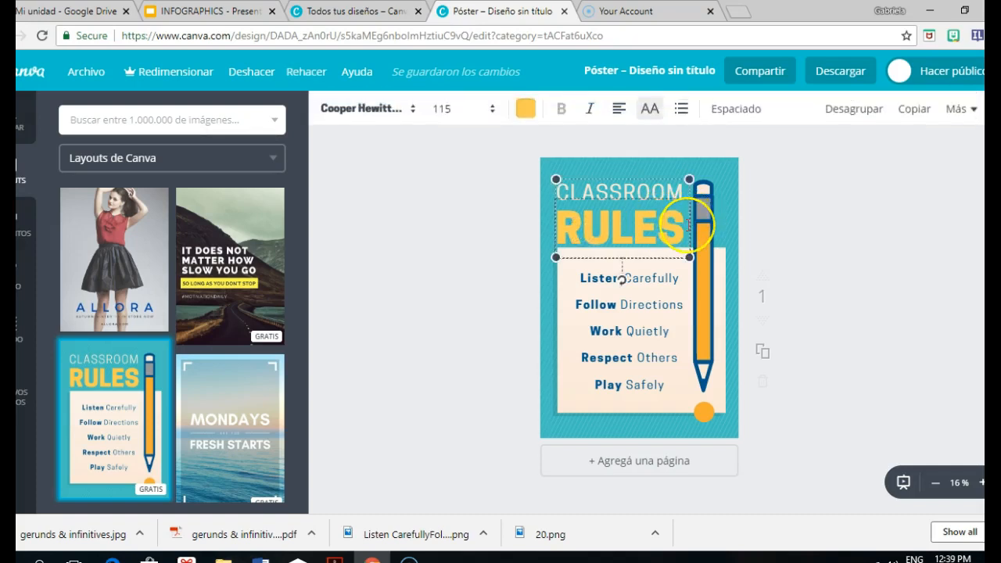
drag(680, 226, 565, 233)
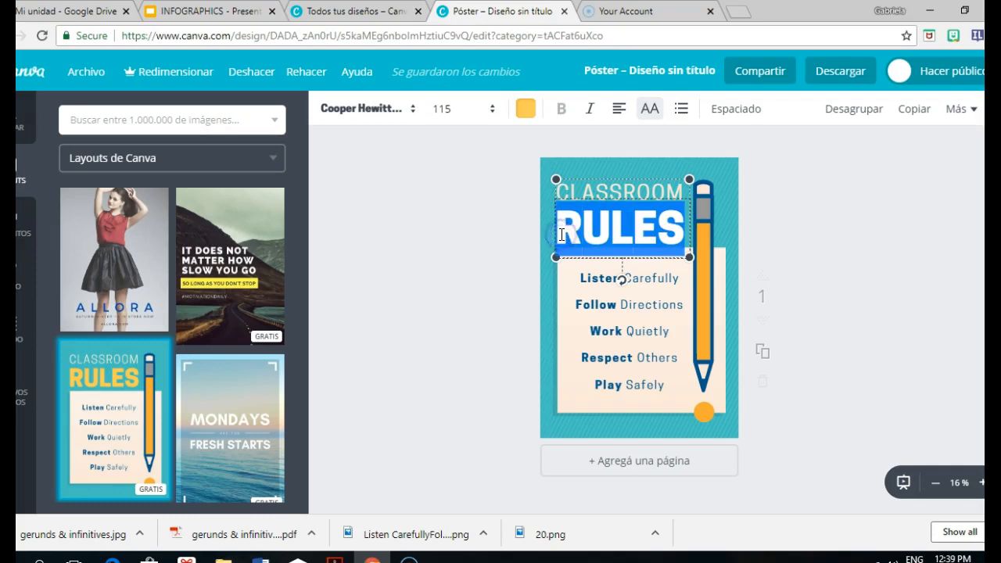
text(GERUNDS)
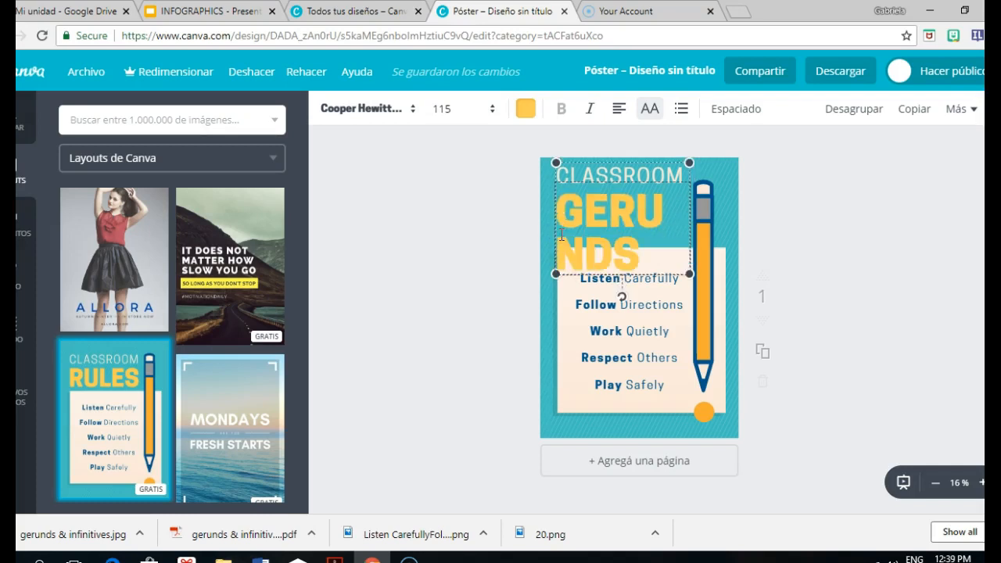
text( & INFINI)
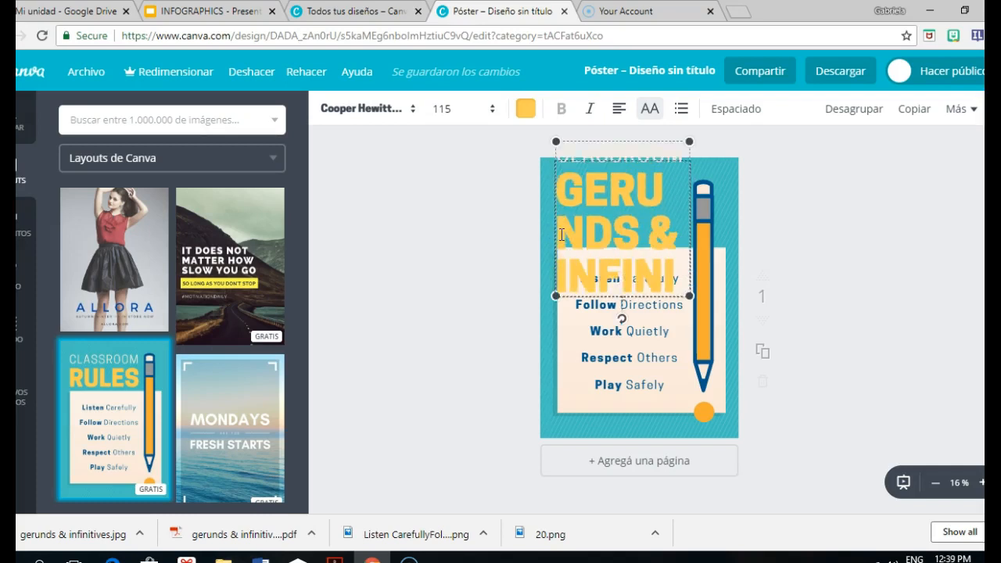
text(TIVES)
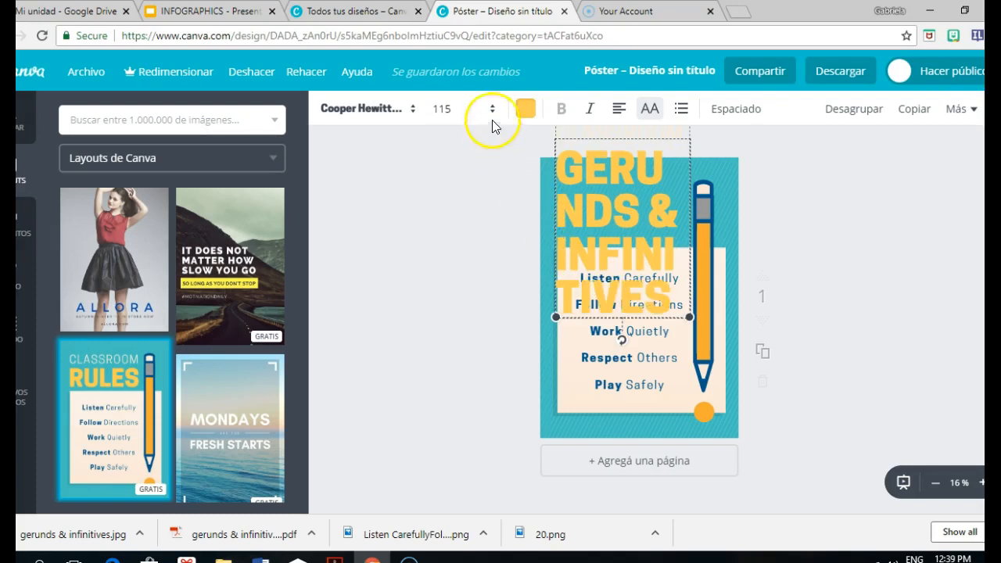
Step: Set the font size of the whole GERUNDS & INFINITIVES text to 36
click(553, 170)
click(561, 173)
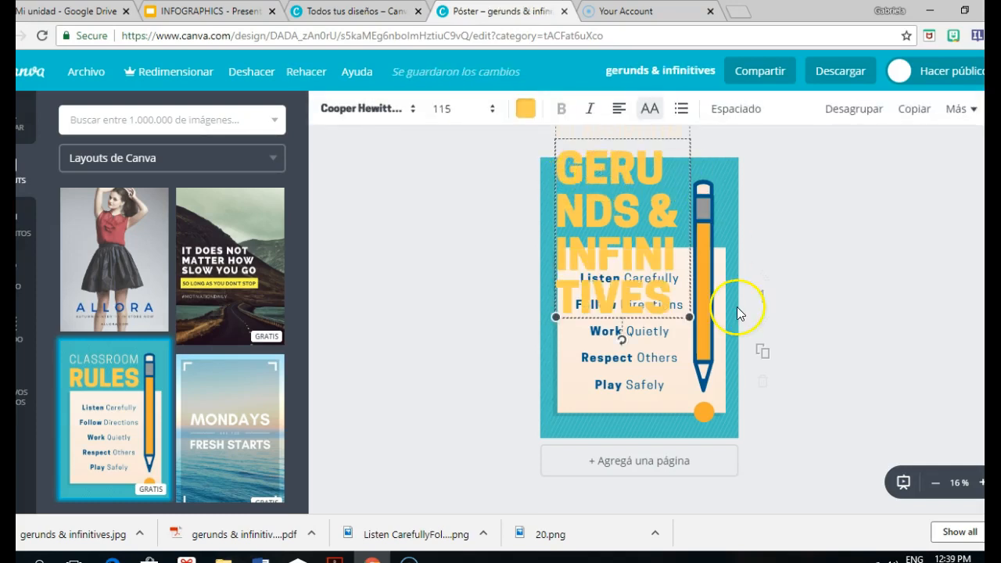
drag(676, 301, 560, 173)
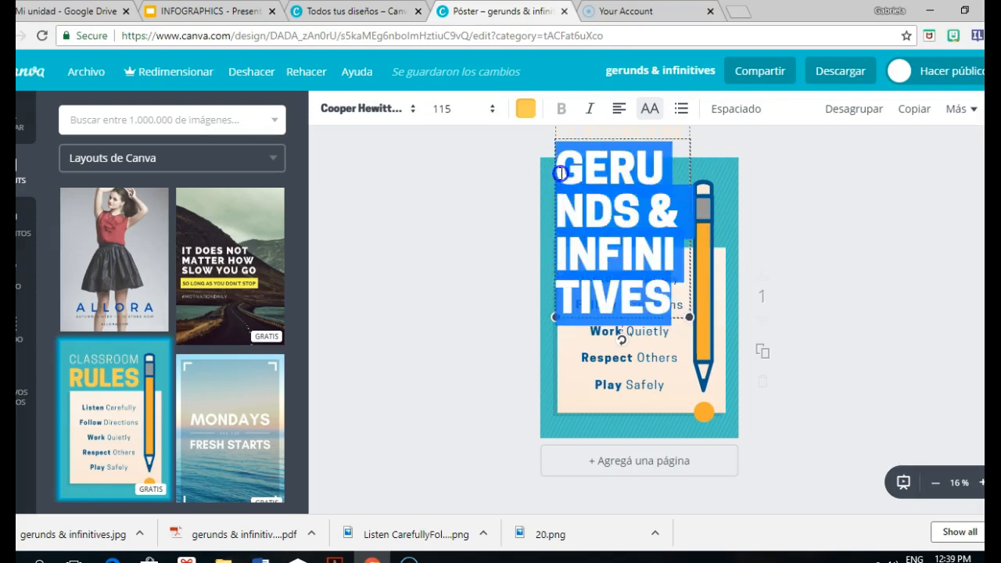
click(495, 110)
click(455, 159)
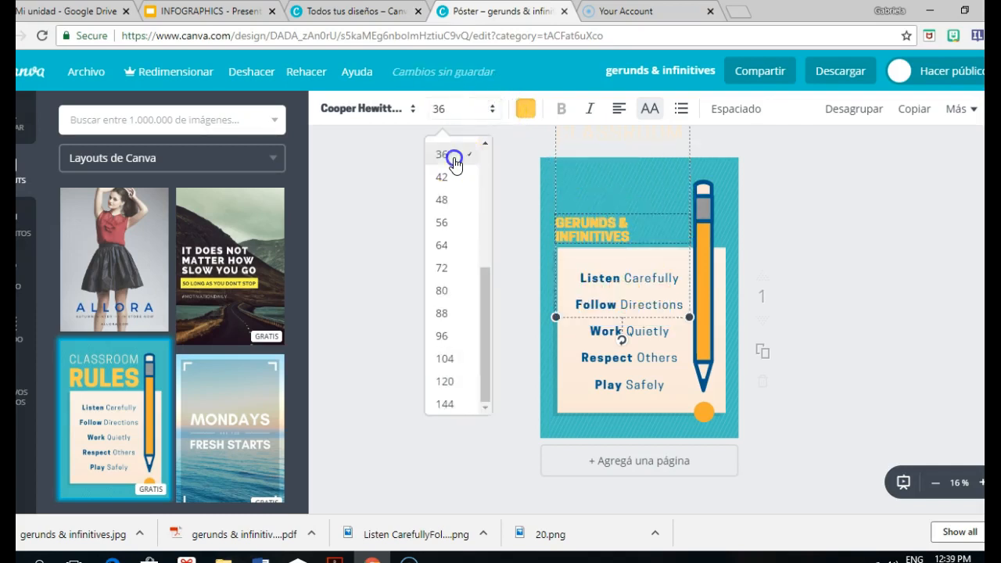
Step: Recolour the GERUNDS & INFINITIVES text with the coral red of the default palette and deselect it
click(525, 110)
click(540, 271)
click(849, 247)
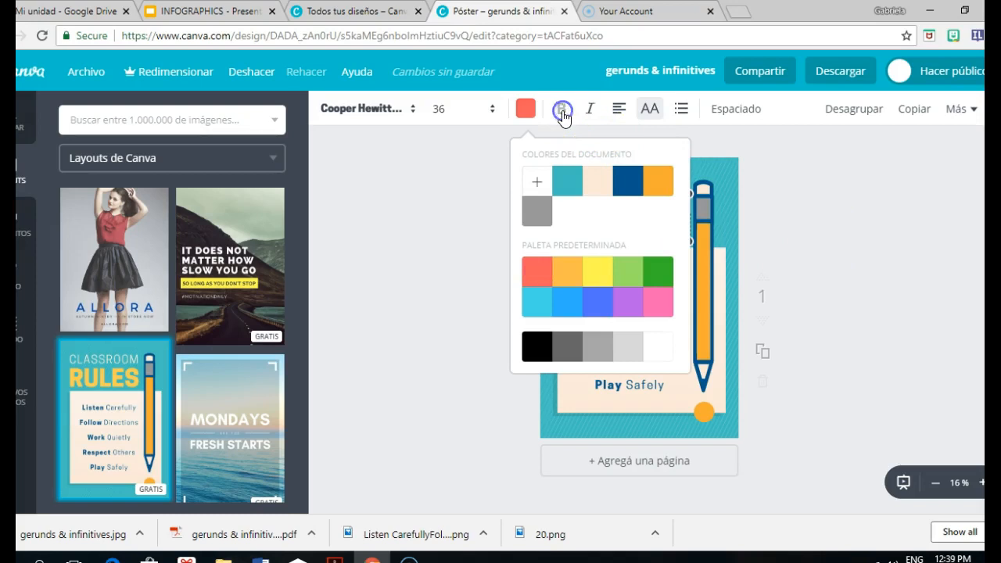
click(737, 139)
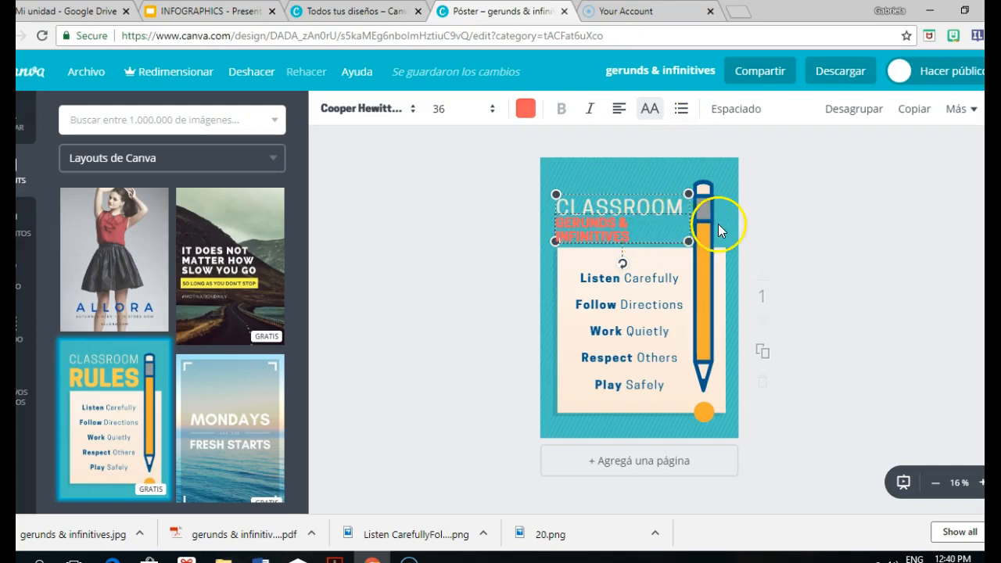
click(608, 139)
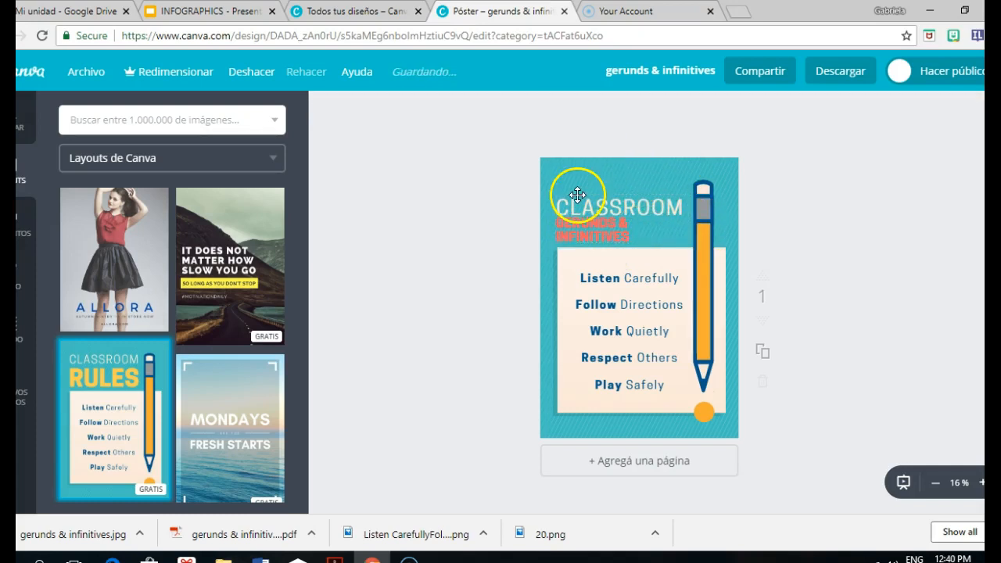
Step: Try pink on the poster's striped background, and settle on light grey from the default palette
click(572, 162)
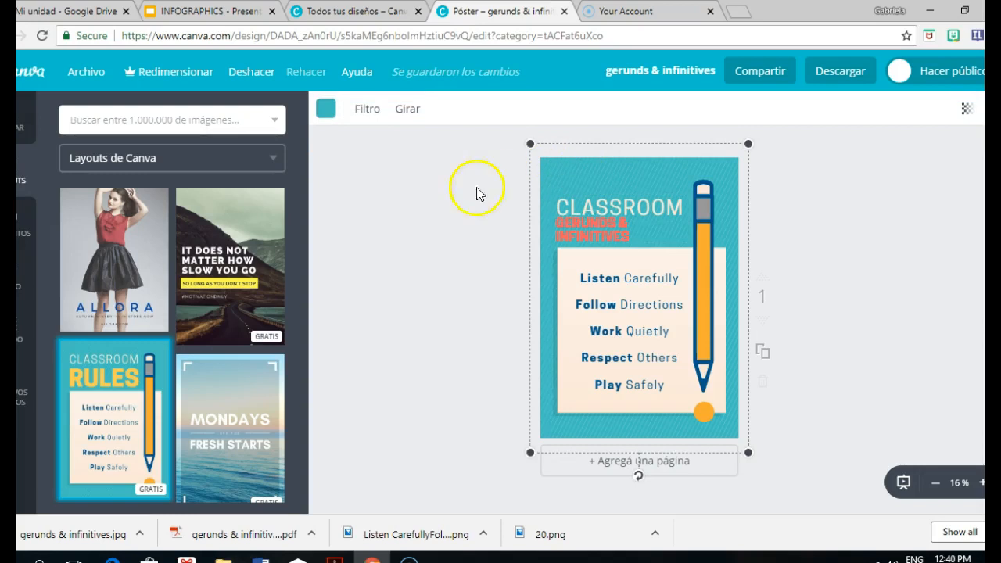
click(326, 110)
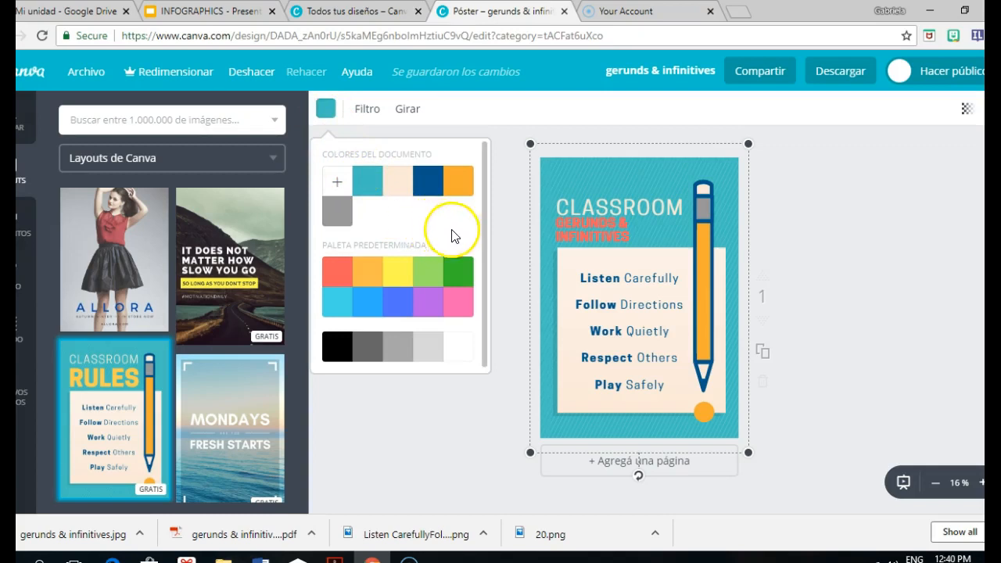
click(463, 308)
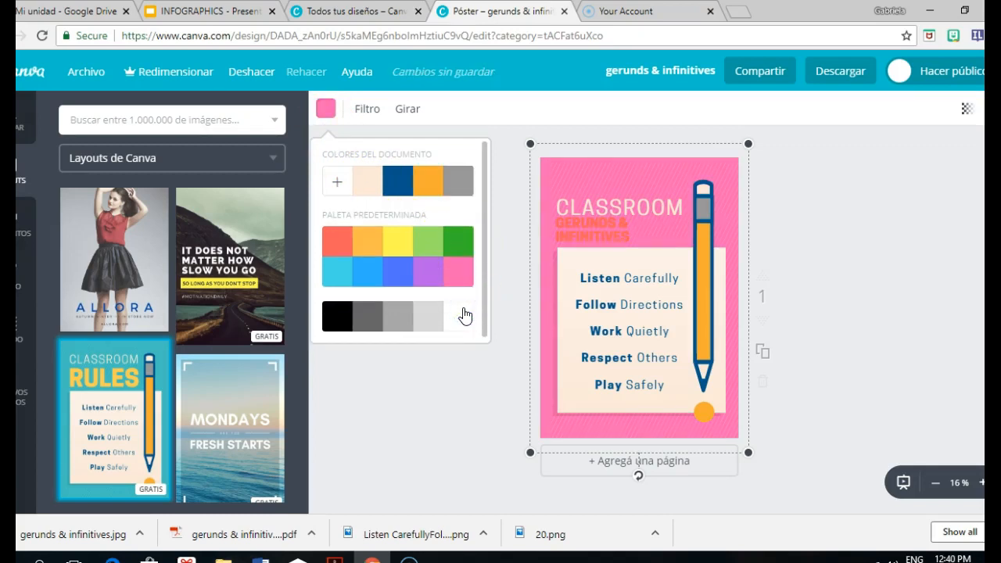
click(425, 315)
click(503, 214)
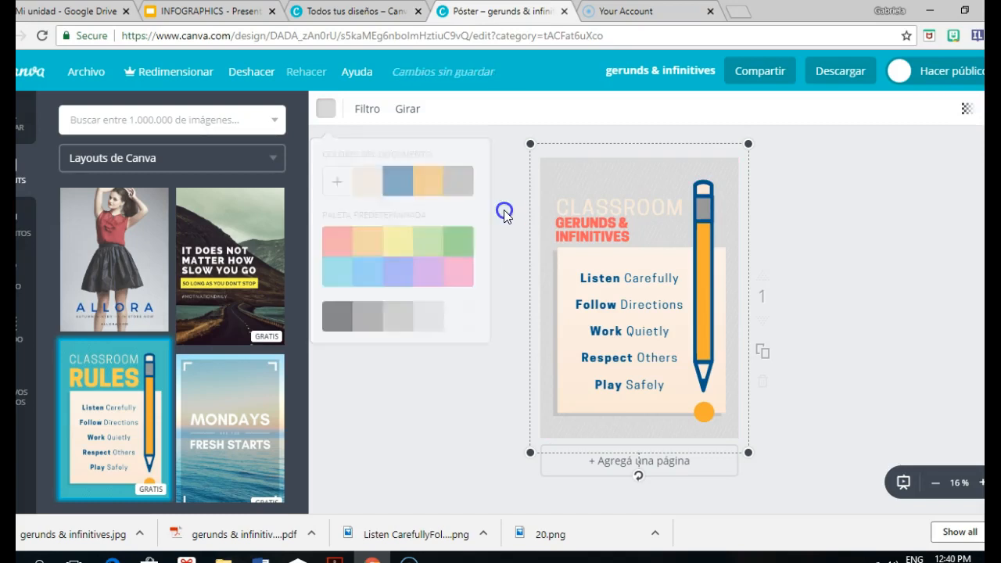
Step: Try the horizontal and vertical flips on the background, rotate it a quarter turn counterclockwise and deselect it
click(407, 110)
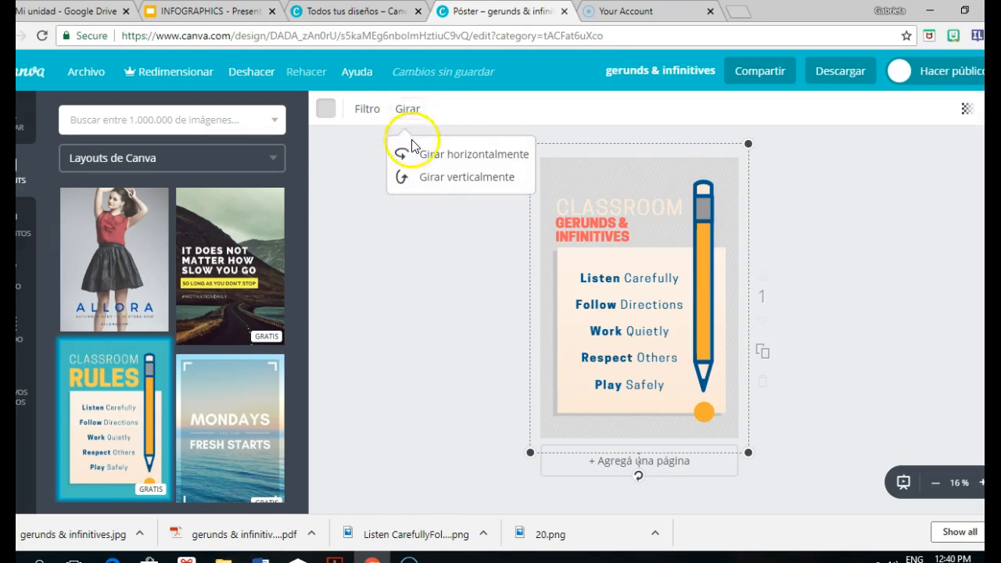
click(423, 162)
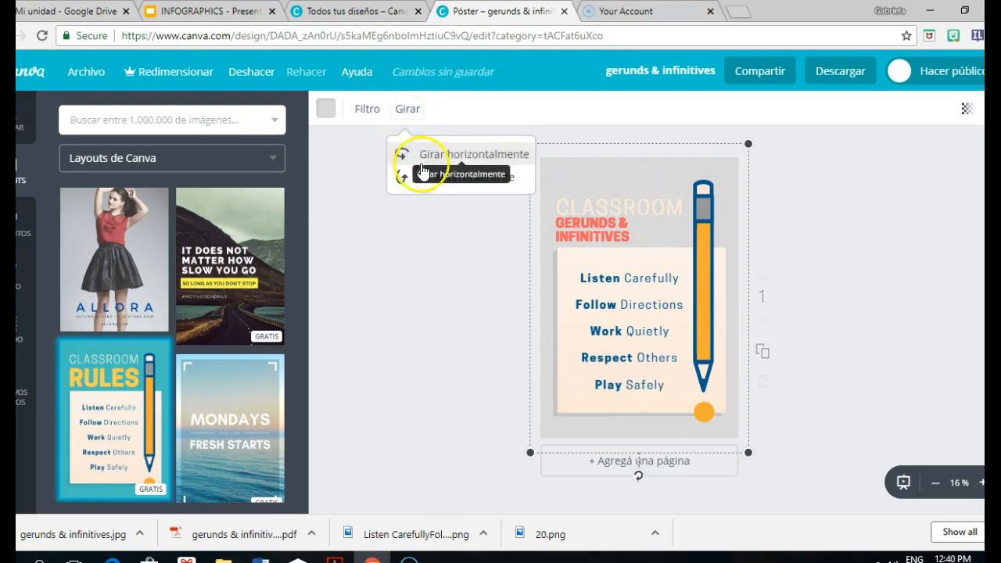
click(426, 182)
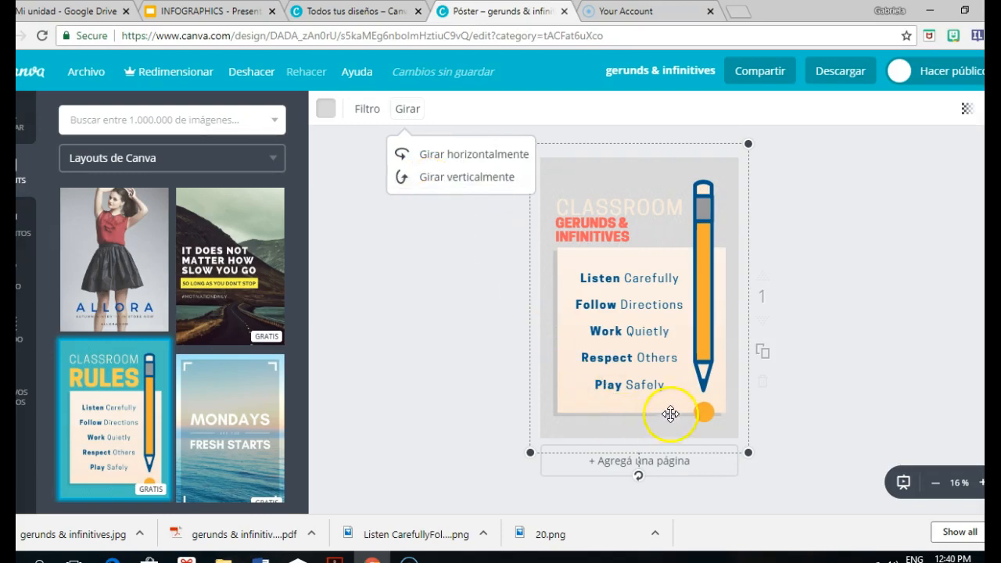
drag(638, 475, 774, 294)
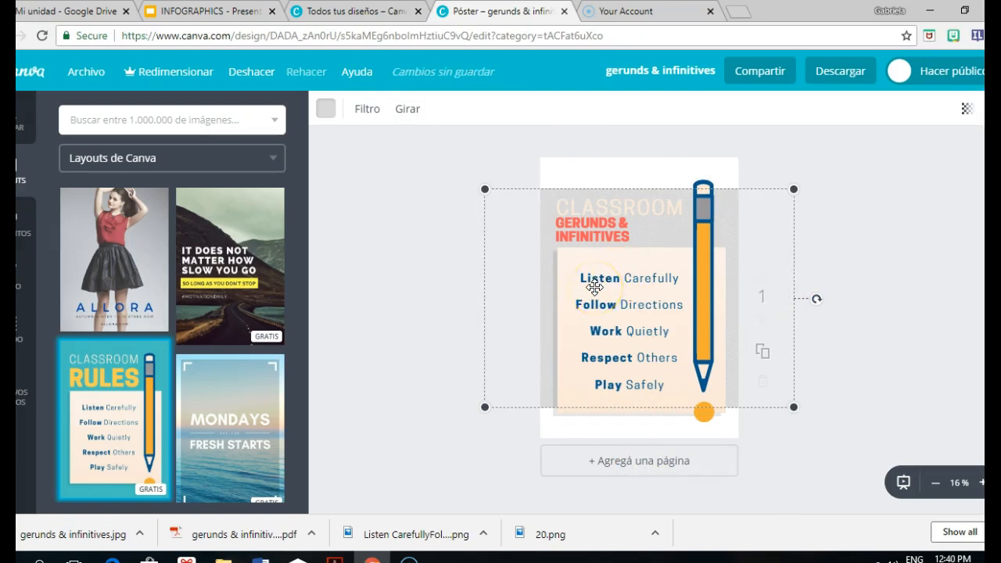
click(458, 331)
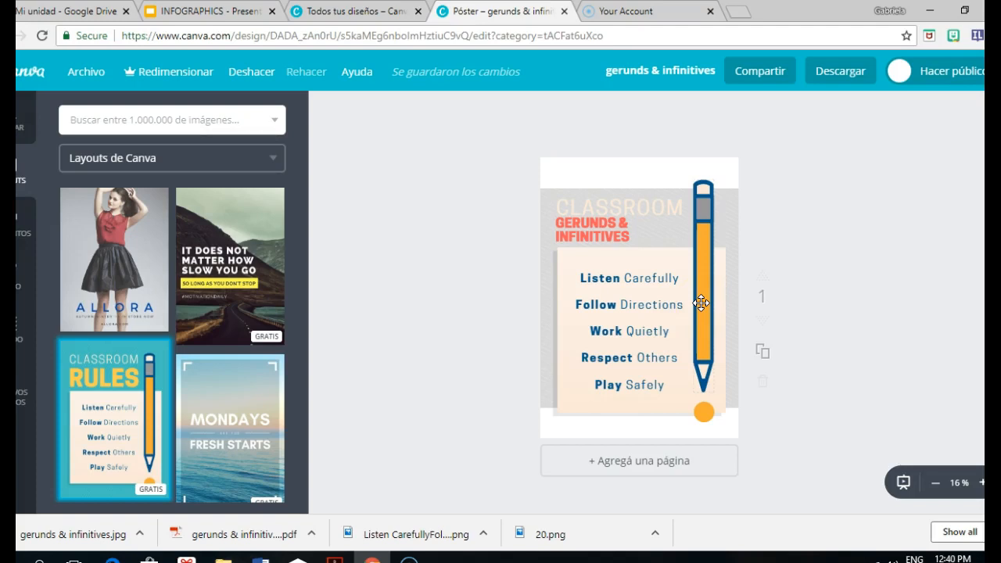
Step: Download the poster as a JPG file and dismiss the download message
click(851, 74)
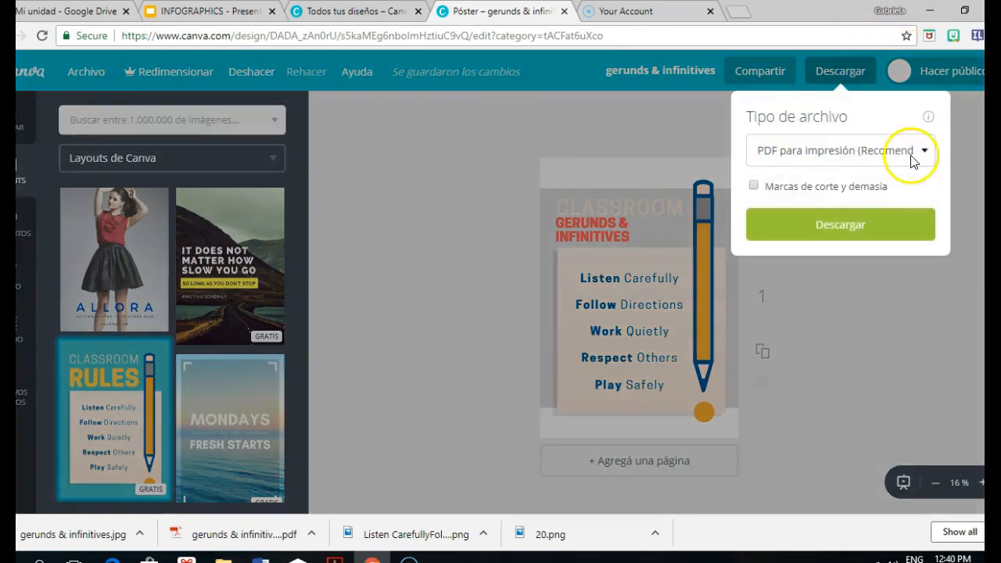
click(924, 153)
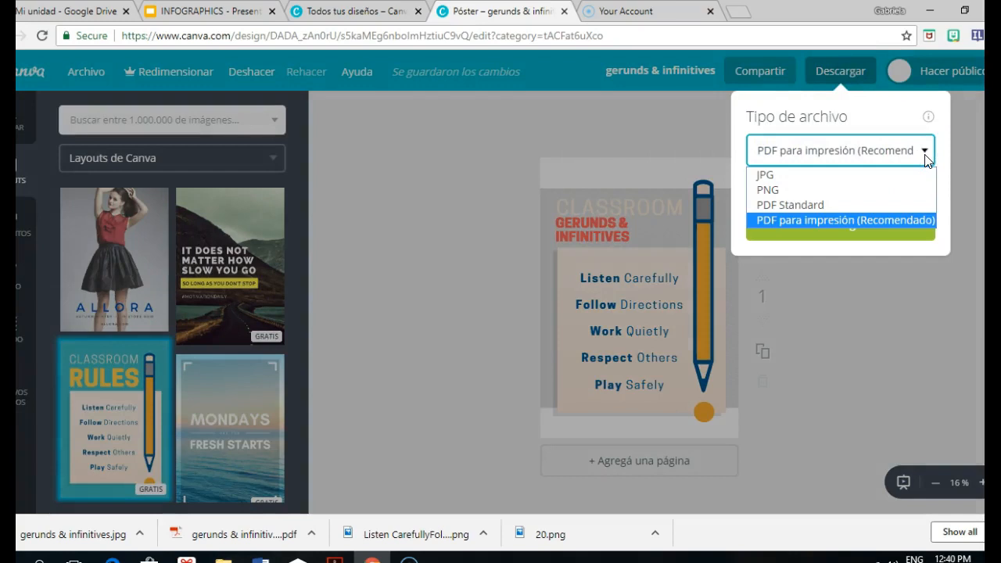
click(778, 177)
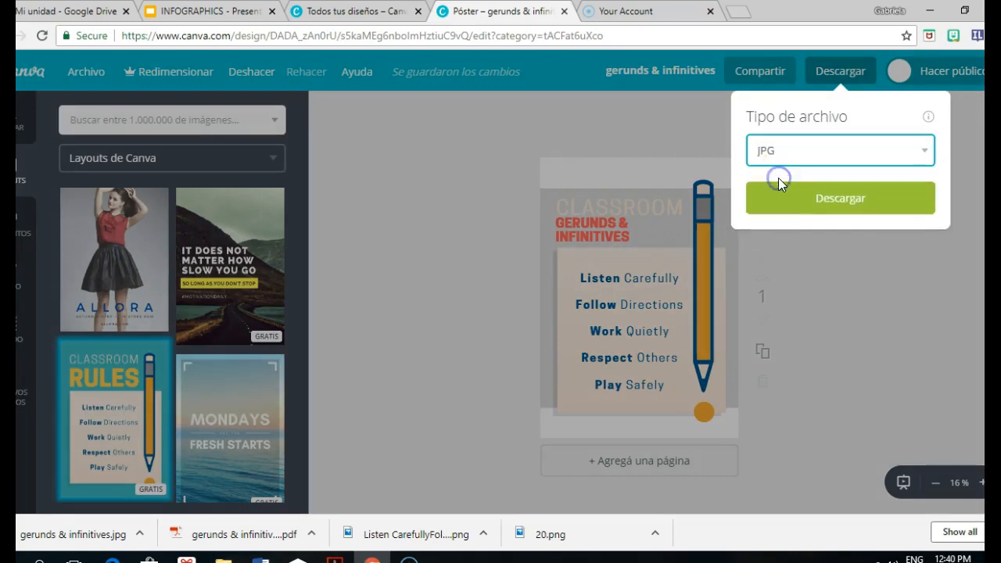
click(819, 205)
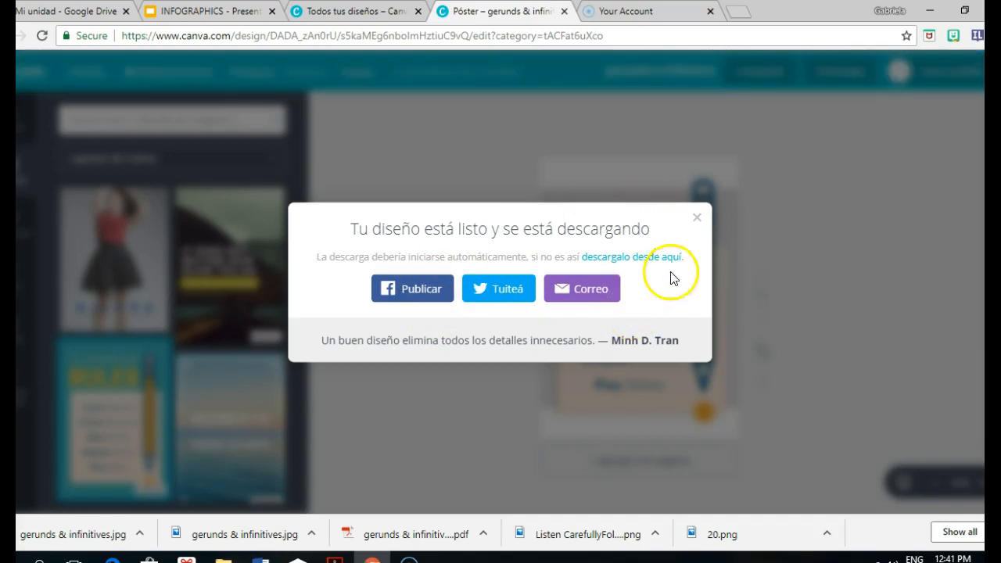
click(697, 218)
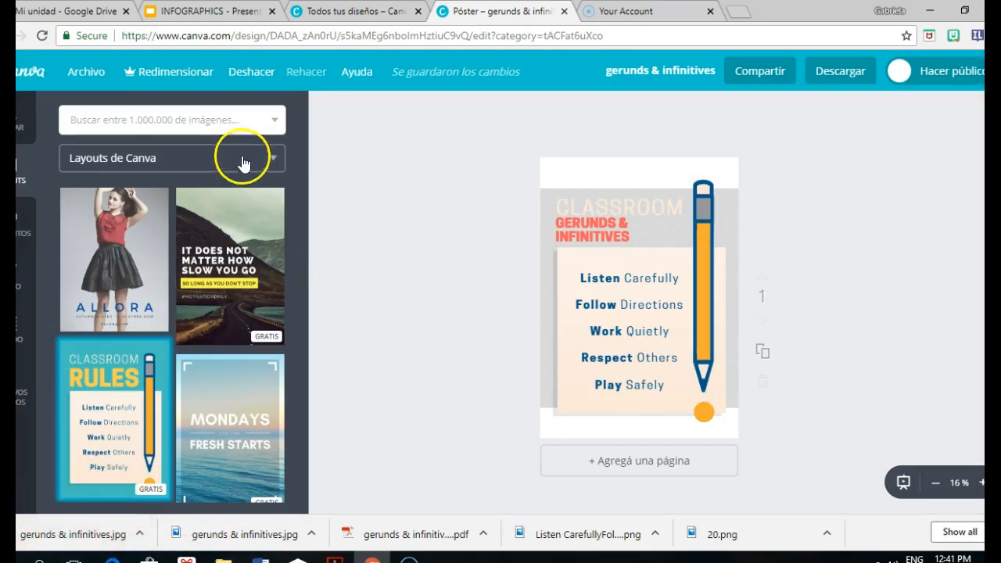
Step: Switch to Google Drive and look through the folders and files of Mi unidad
click(97, 12)
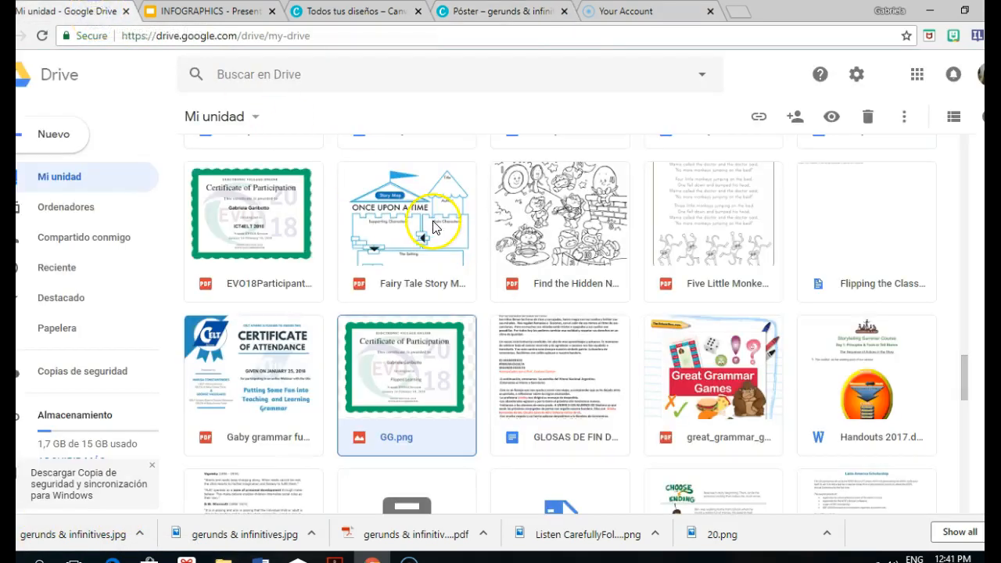
scroll(966, 209, up, 10)
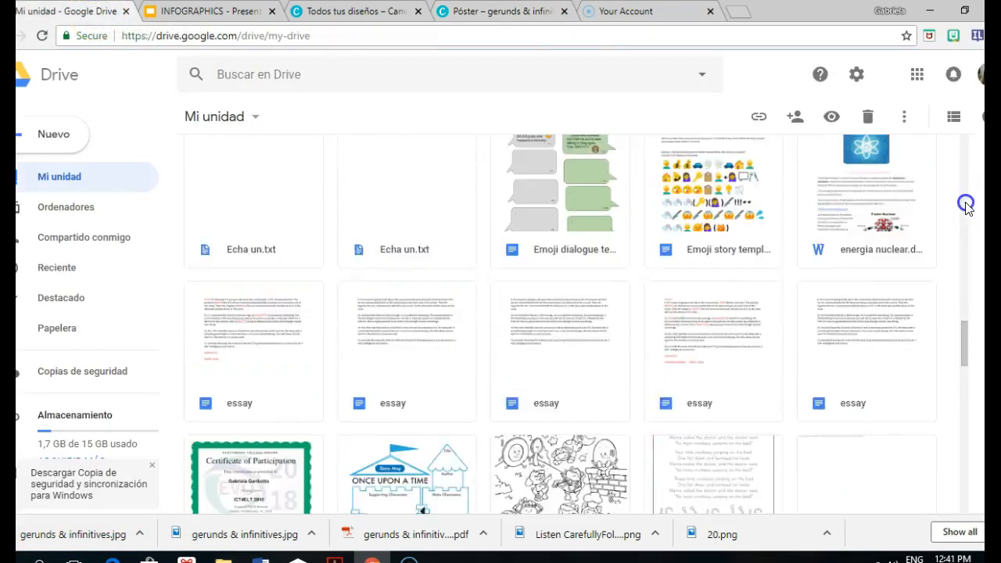
scroll(966, 209, up, 10)
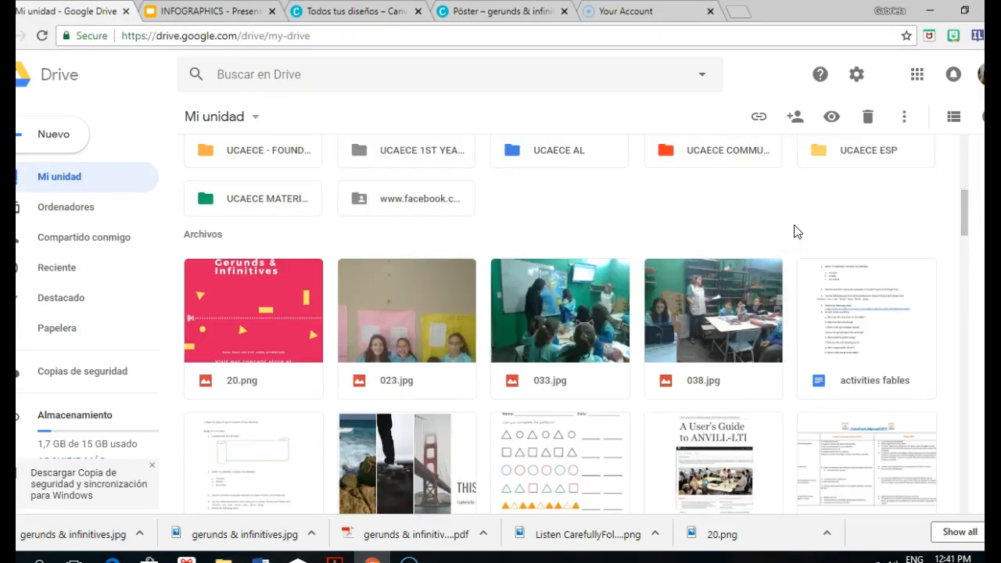
scroll(795, 228, down, 15)
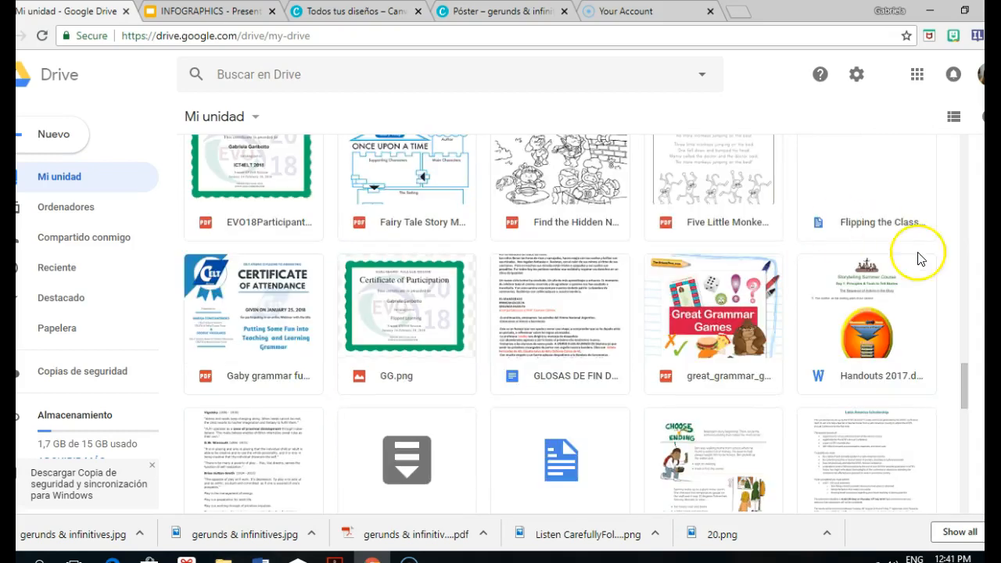
click(964, 309)
drag(964, 308, 955, 164)
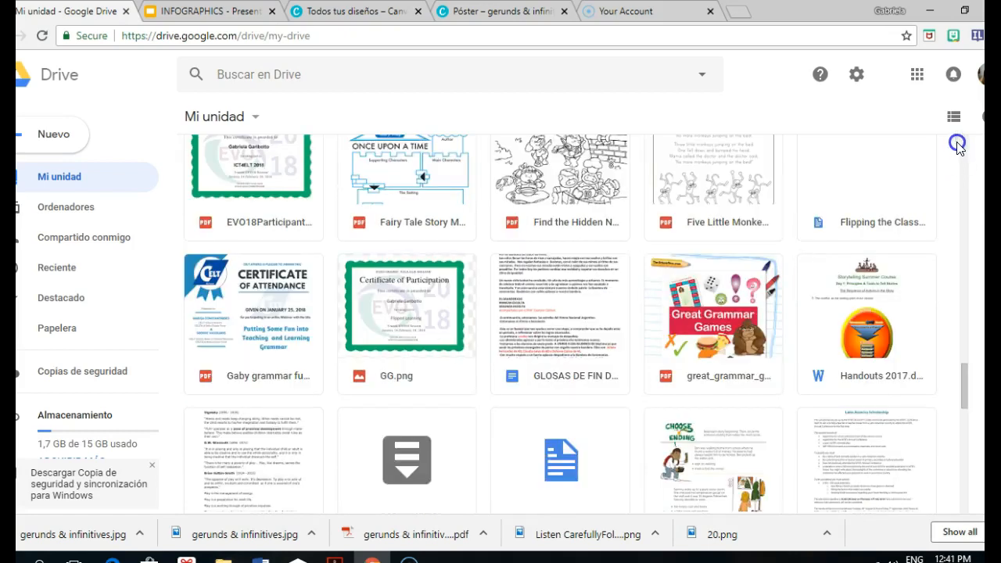
click(964, 160)
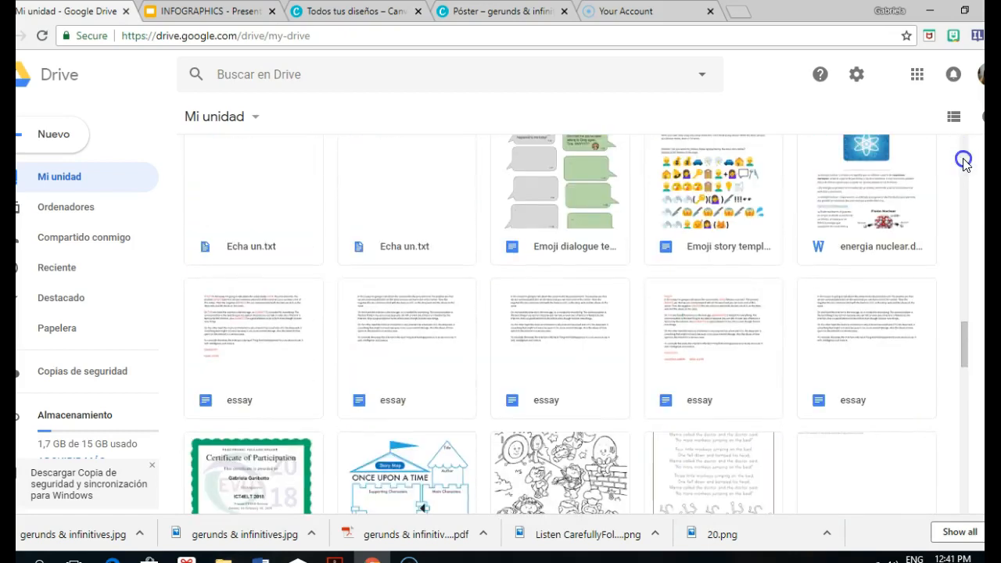
click(964, 156)
click(964, 141)
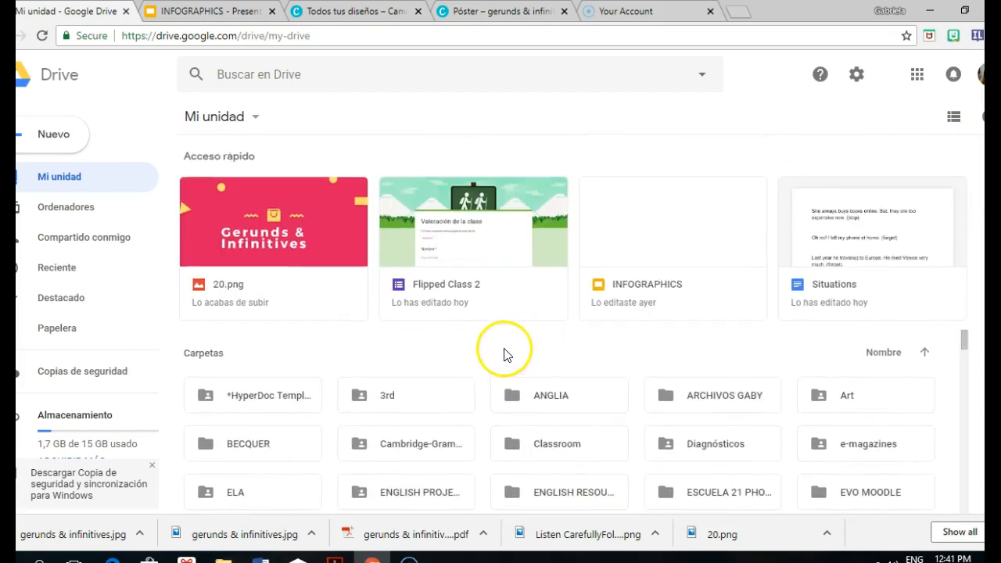
scroll(507, 353, down, 10)
right_click(507, 364)
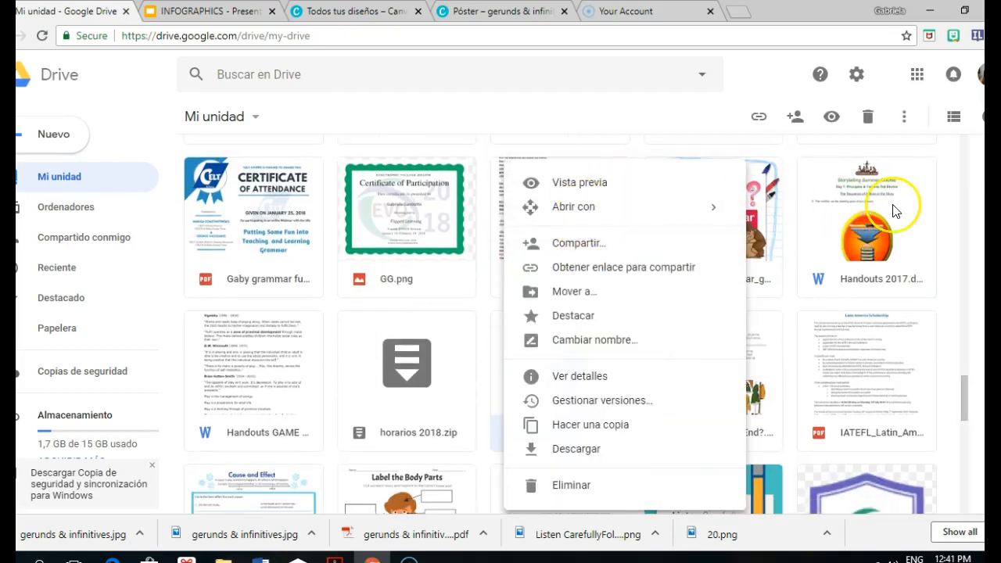
click(954, 243)
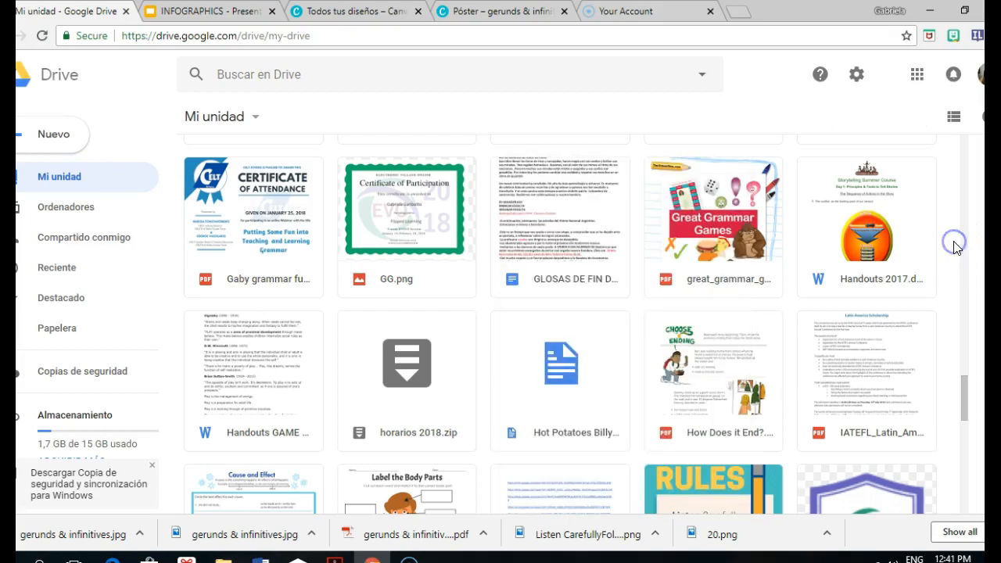
Step: Upload the gerunds & infinitives image from the Downloads folder to Mi unidad and select the uploaded file
drag(965, 391, 970, 173)
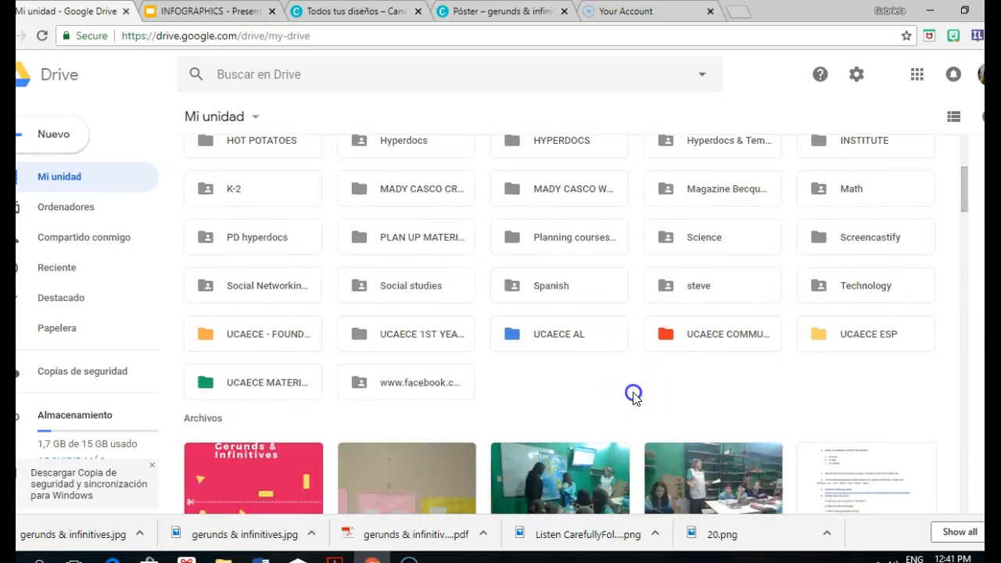
scroll(634, 398, down, 7)
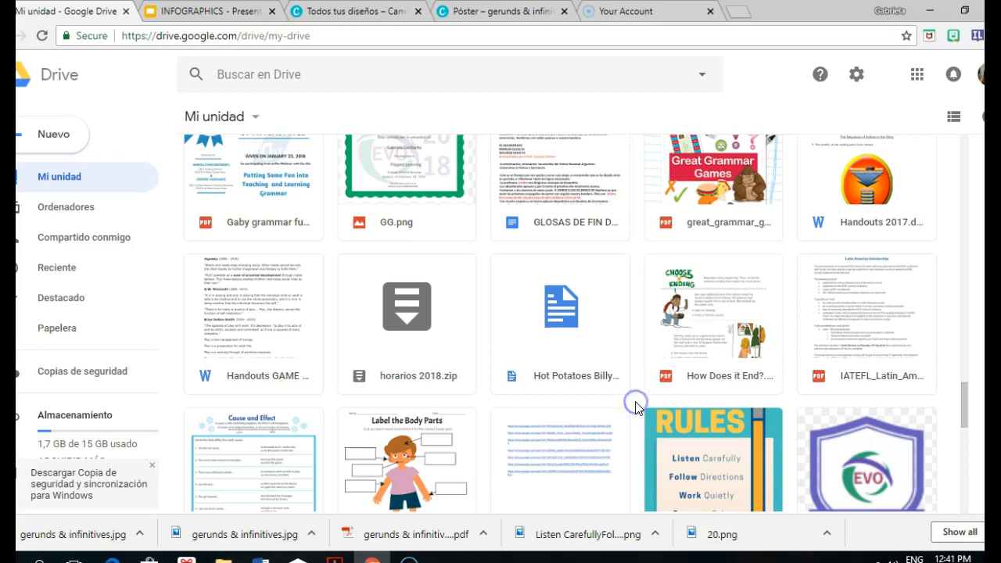
right_click(635, 403)
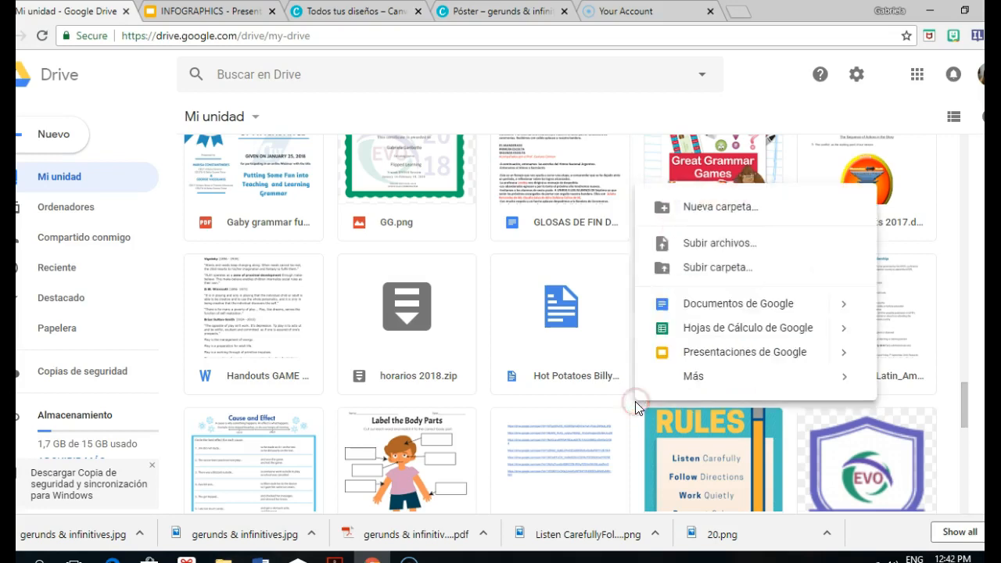
click(717, 243)
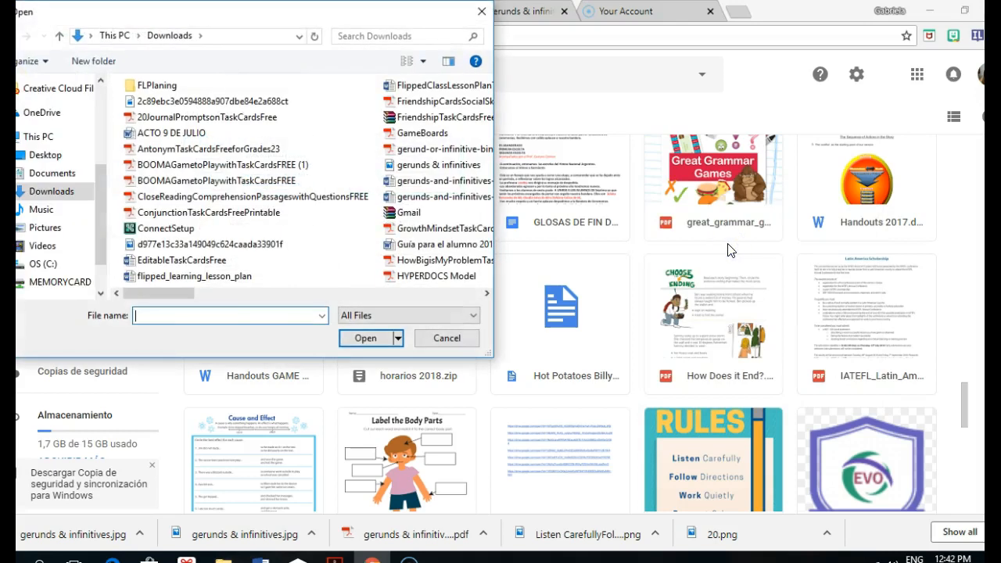
click(258, 293)
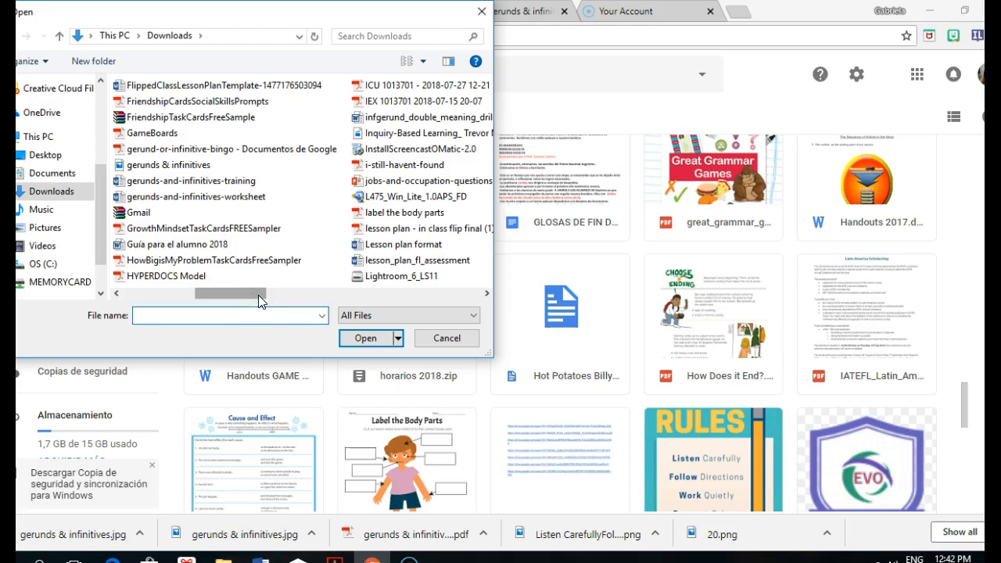
click(164, 167)
click(352, 339)
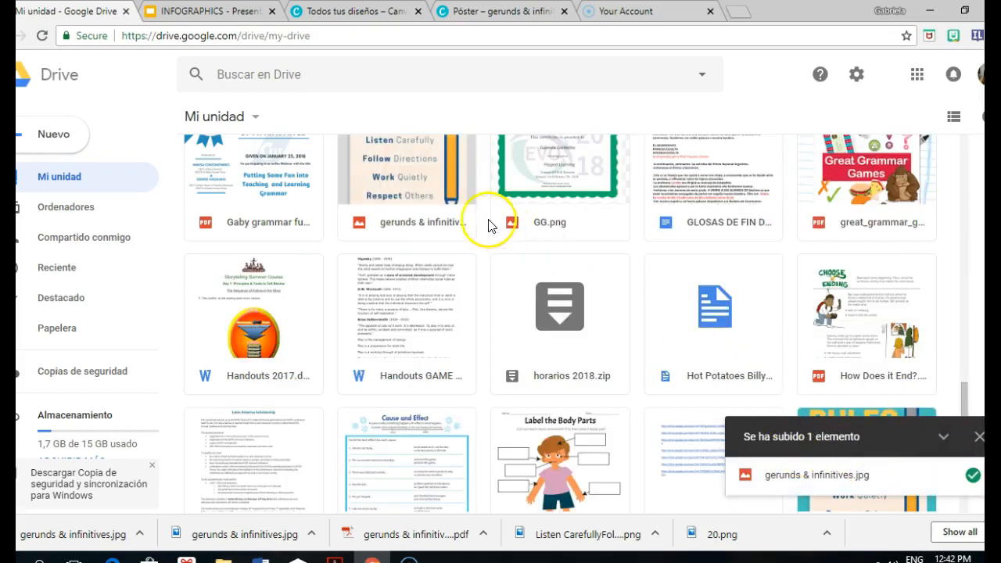
click(440, 191)
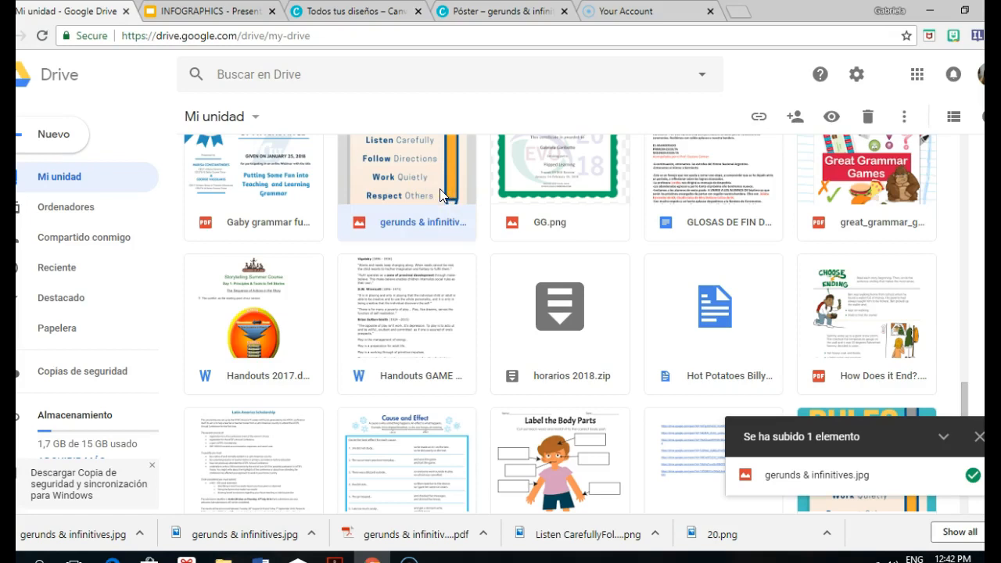
drag(963, 397, 965, 373)
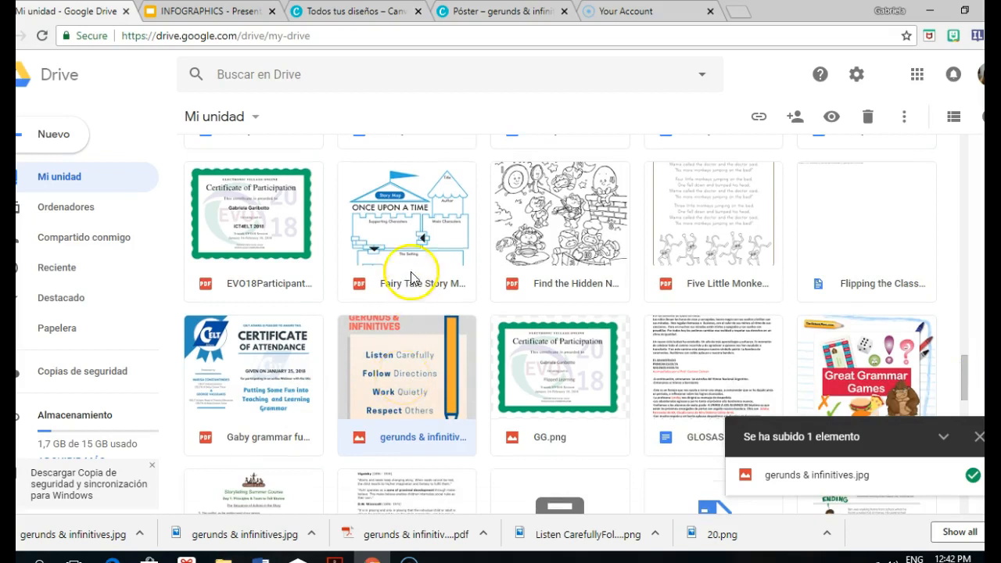
Step: Switch to the INFOGRAPHICS presentation in Google Slides and start inserting an image from Drive on the blank second slide
click(235, 15)
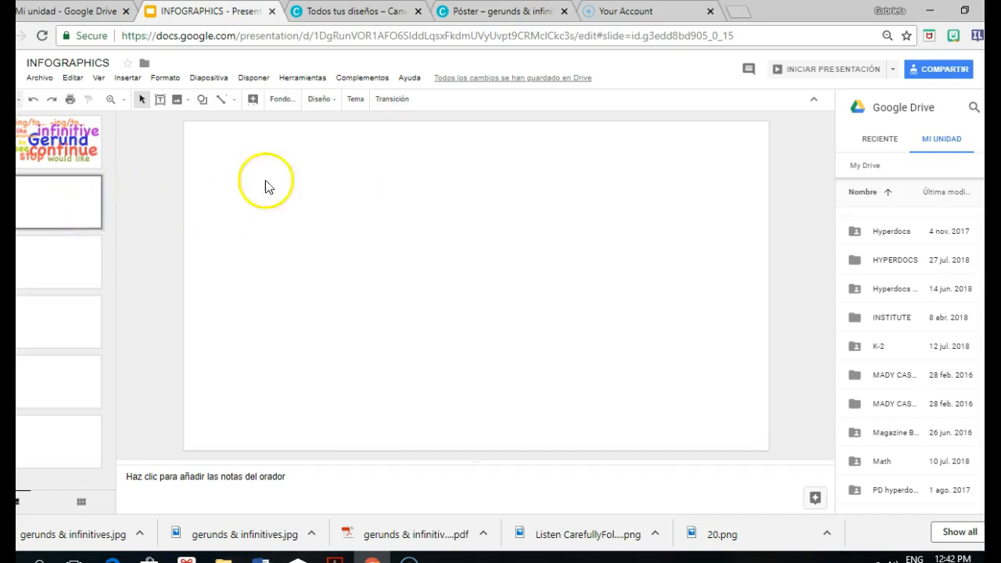
click(127, 78)
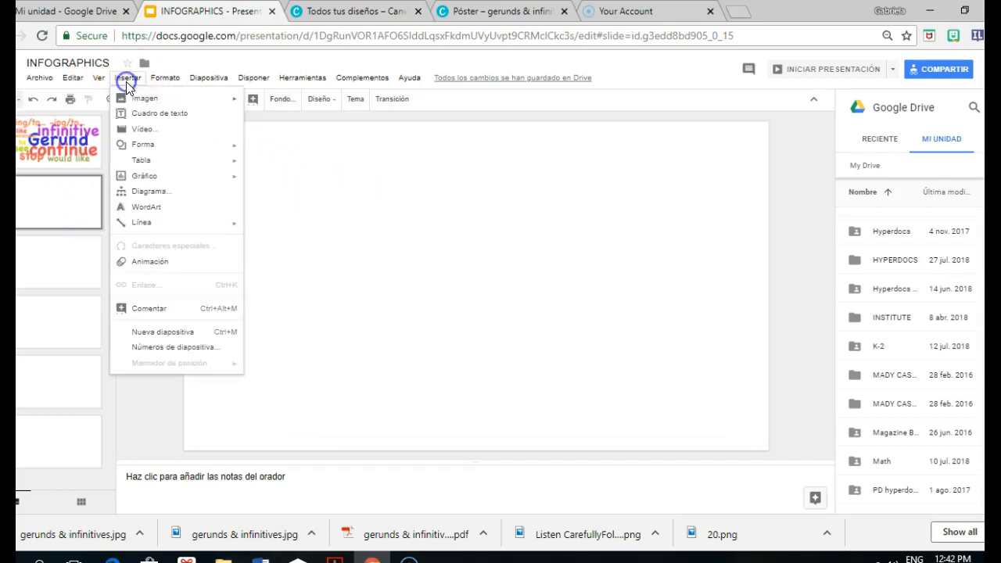
mouse_move(149, 100)
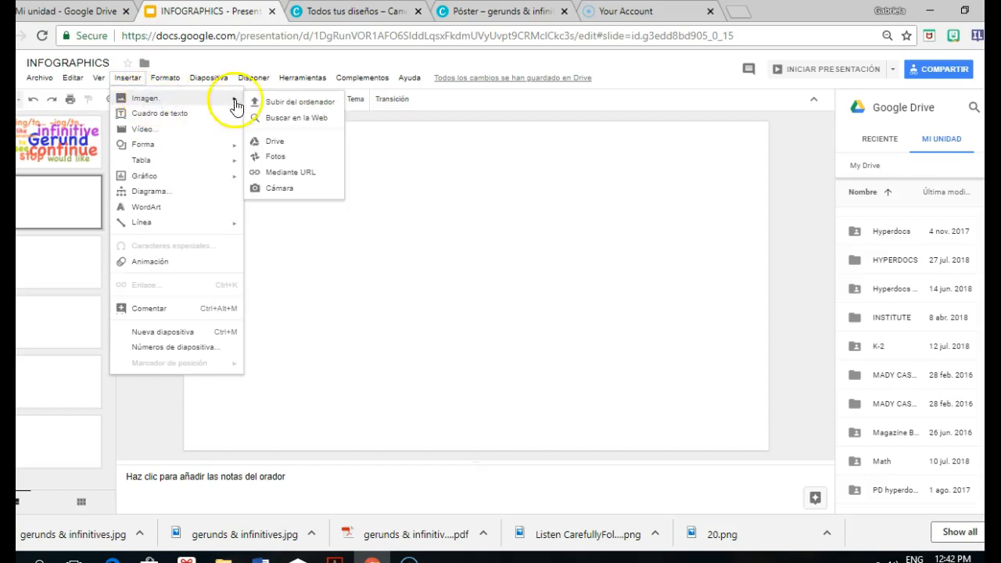
click(276, 141)
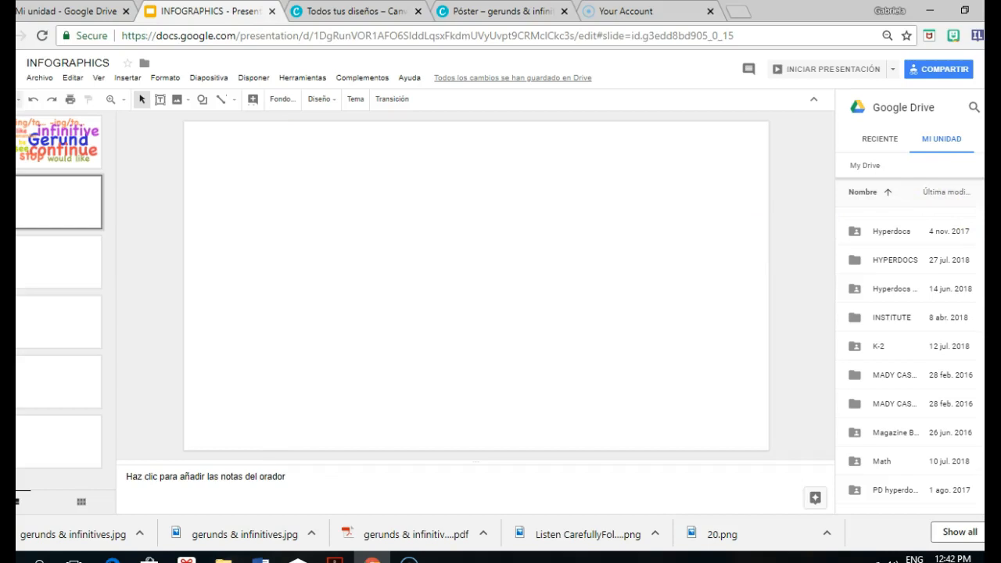
Step: Look through the Mi unidad images offered for insertion for the gerunds & infinitives poster
scroll(907, 360, down, 3)
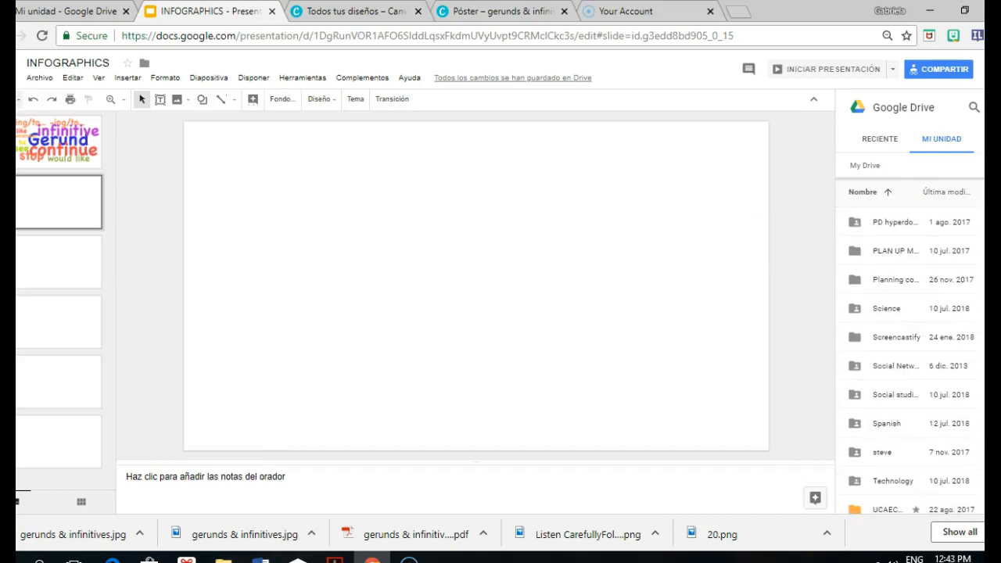
scroll(908, 360, down, 3)
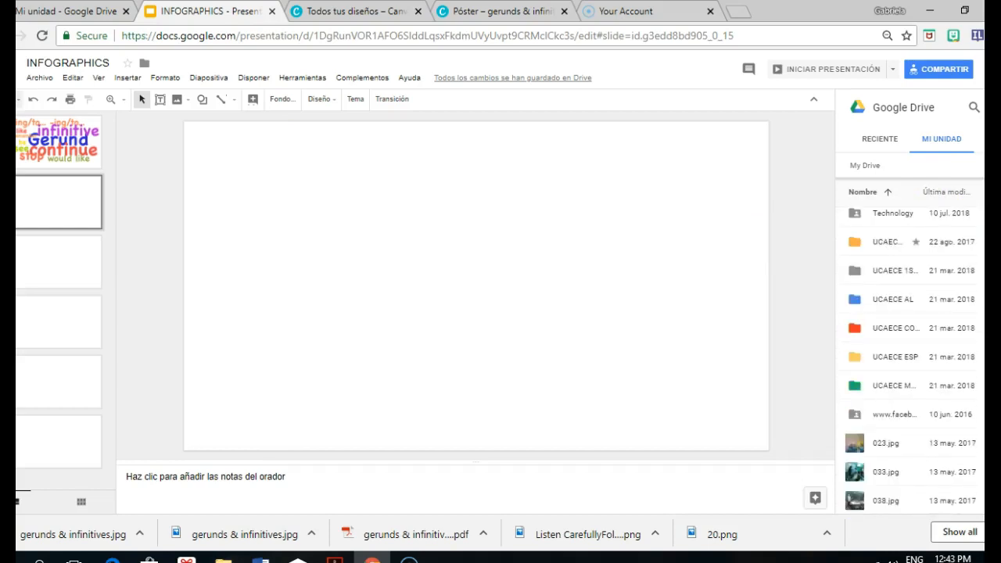
scroll(907, 360, down, 3)
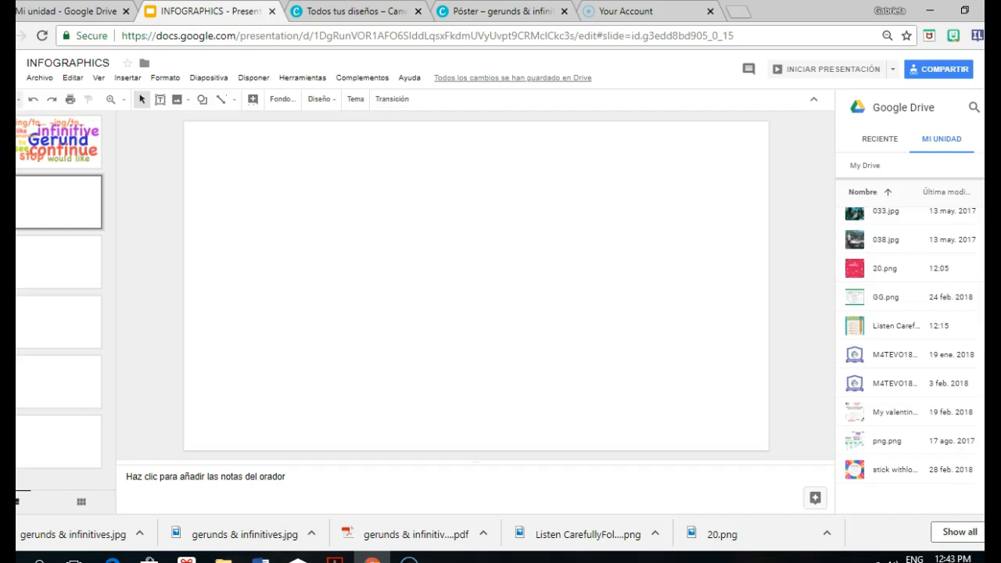
scroll(910, 352, up, 3)
scroll(911, 352, down, 3)
click(930, 139)
scroll(911, 352, up, 3)
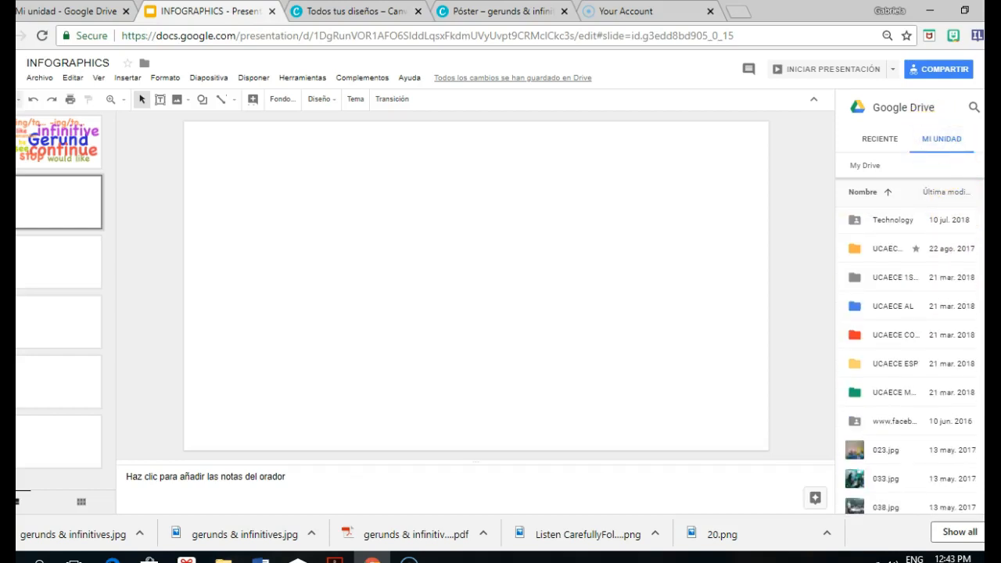
scroll(911, 352, up, 3)
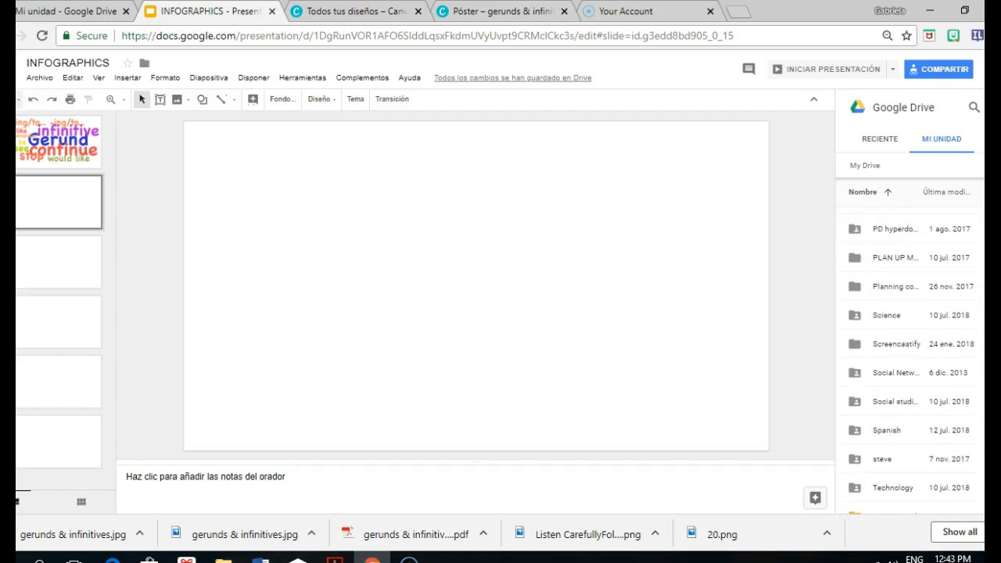
Step: Insert gerunds & infinitives.jpg from the recent Drive files onto the second slide and deselect it
click(882, 145)
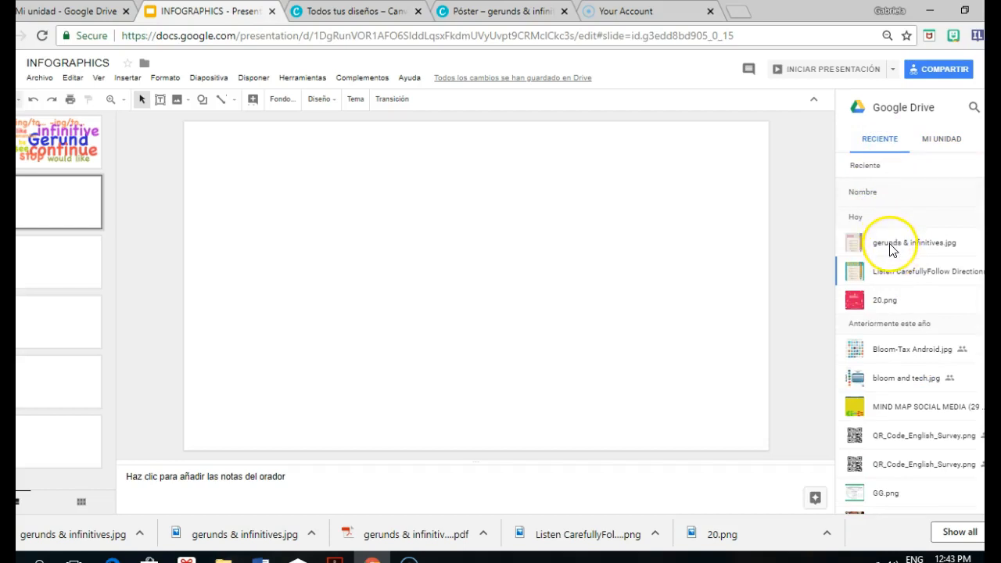
click(892, 249)
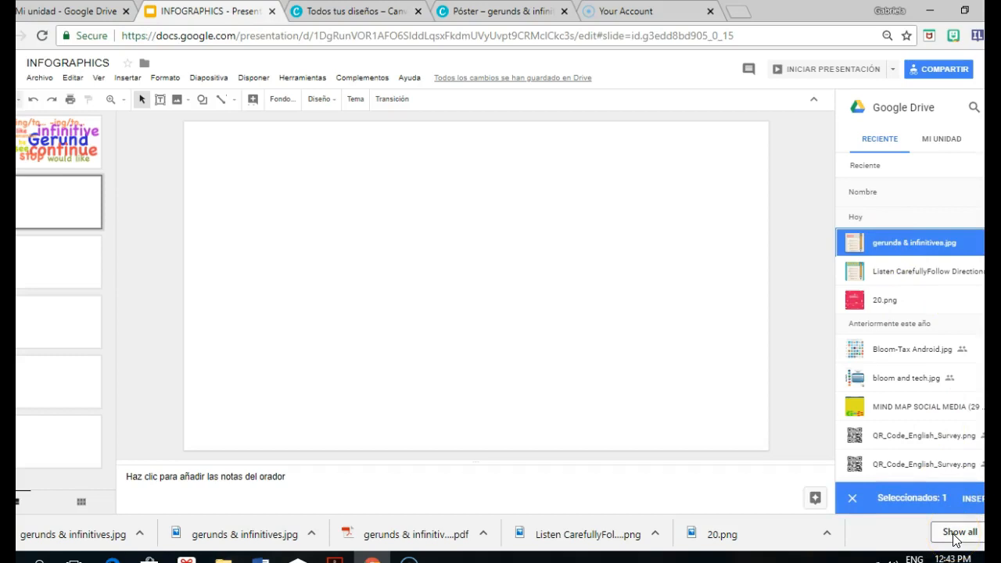
click(970, 497)
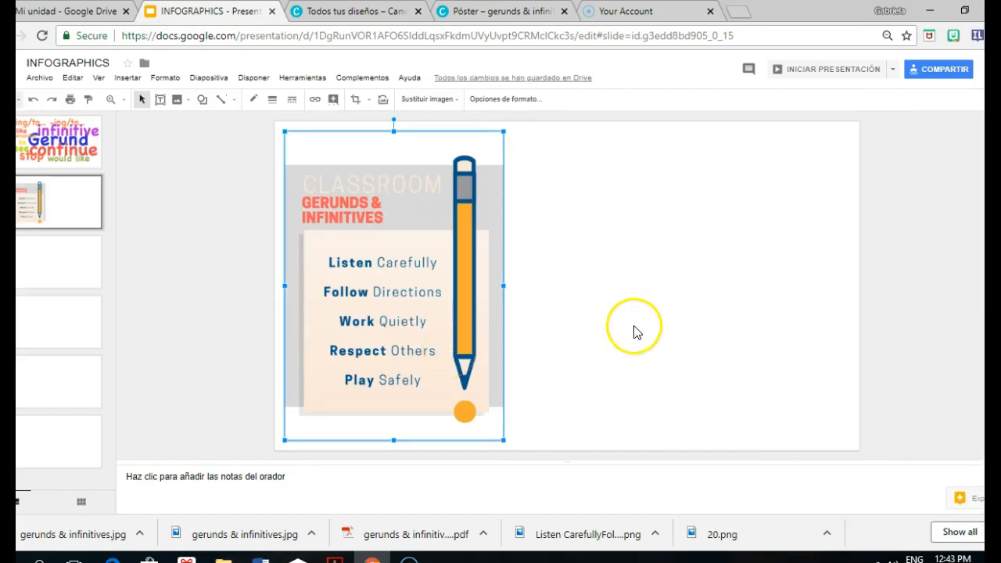
click(635, 329)
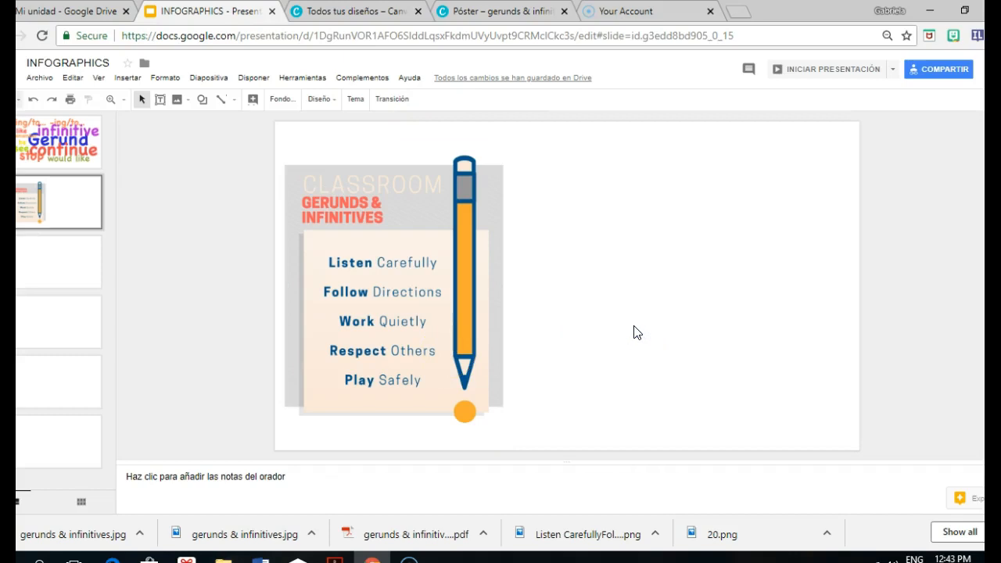